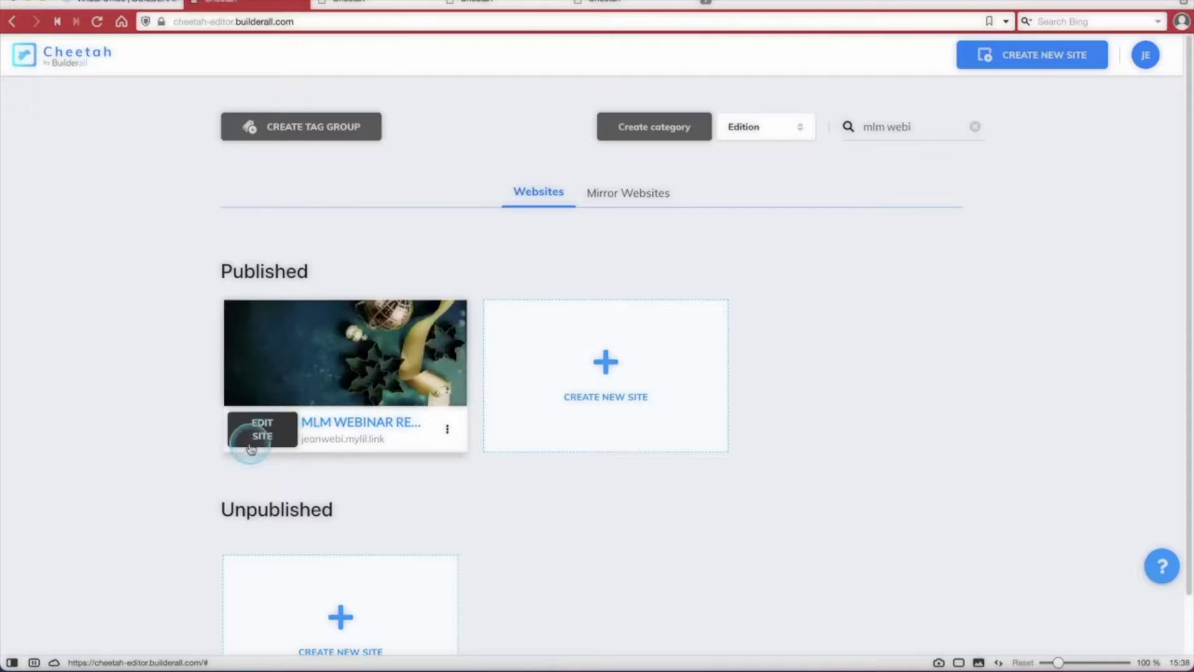
# Step: Open the Watch This page of the MLM Webinar Replay site for editing and collapse the side panel
pyautogui.click(267, 436)
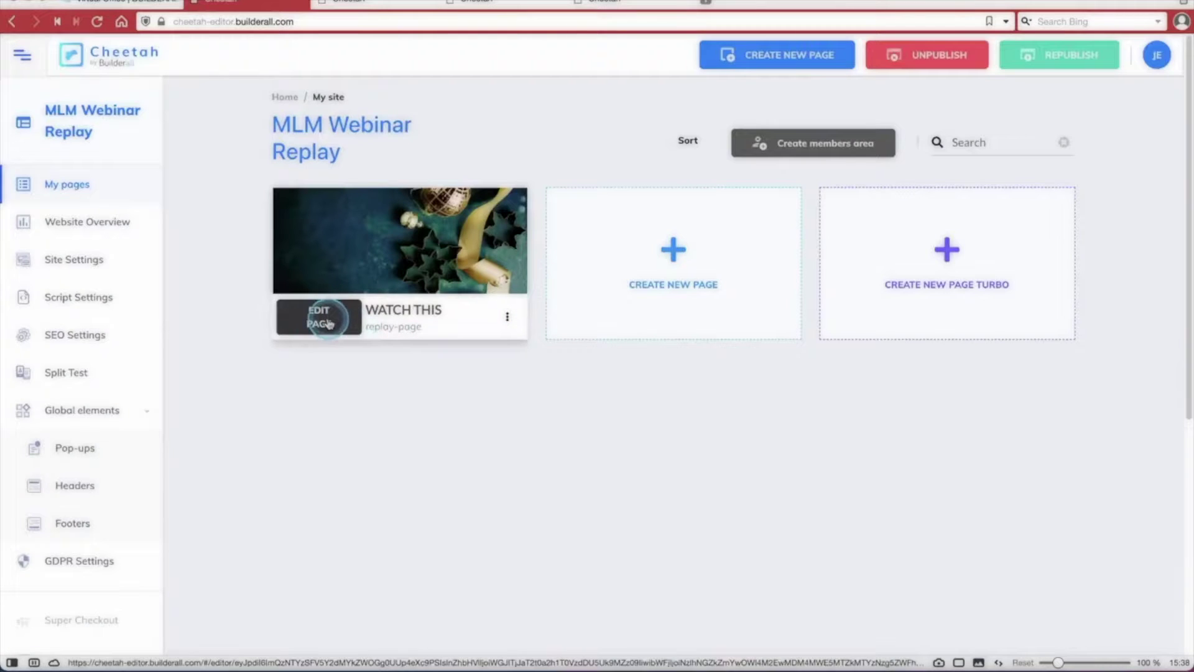
pyautogui.click(328, 323)
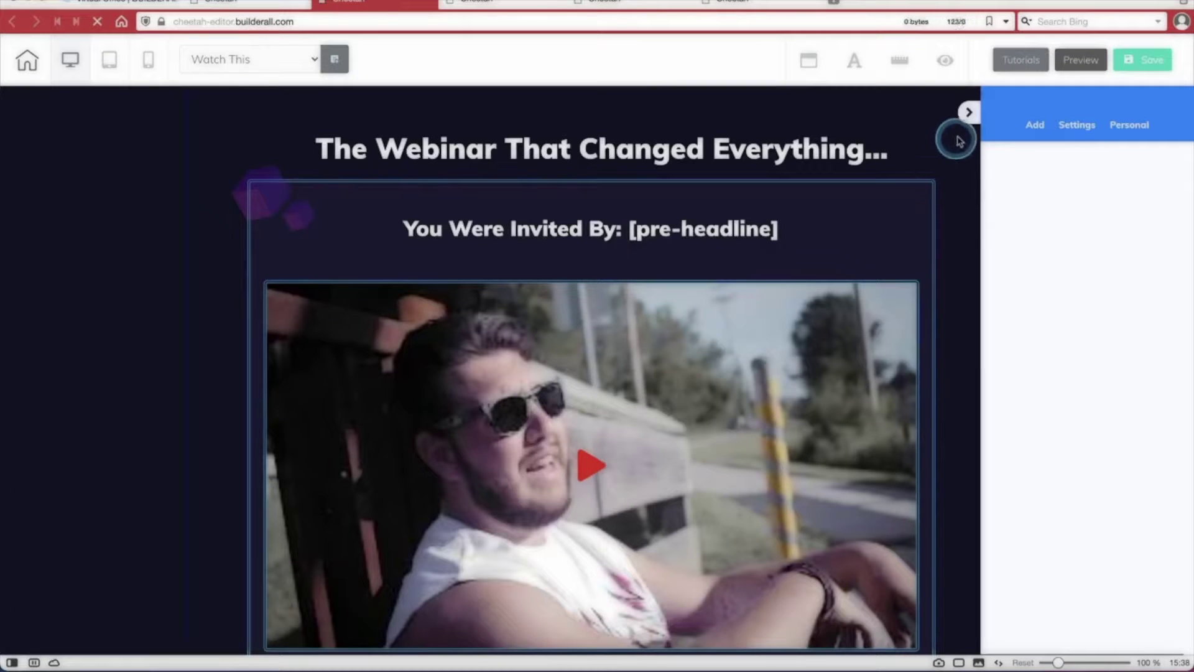
pyautogui.click(969, 115)
pyautogui.scroll(-3, 633, 323)
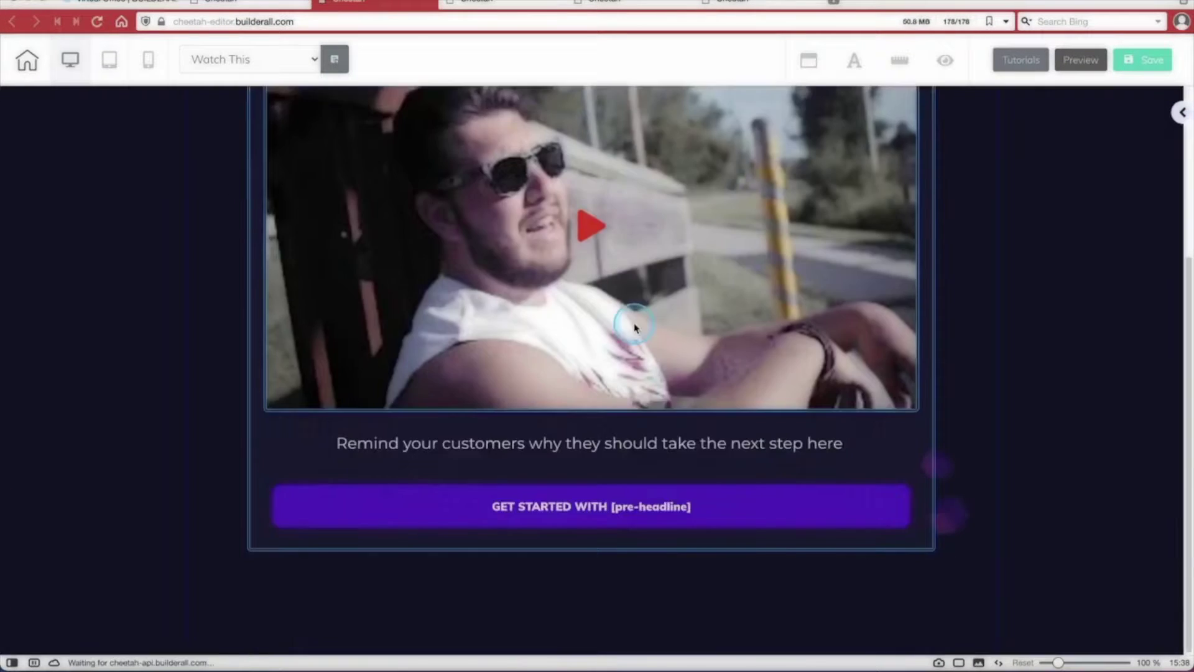
pyautogui.scroll(3, 633, 322)
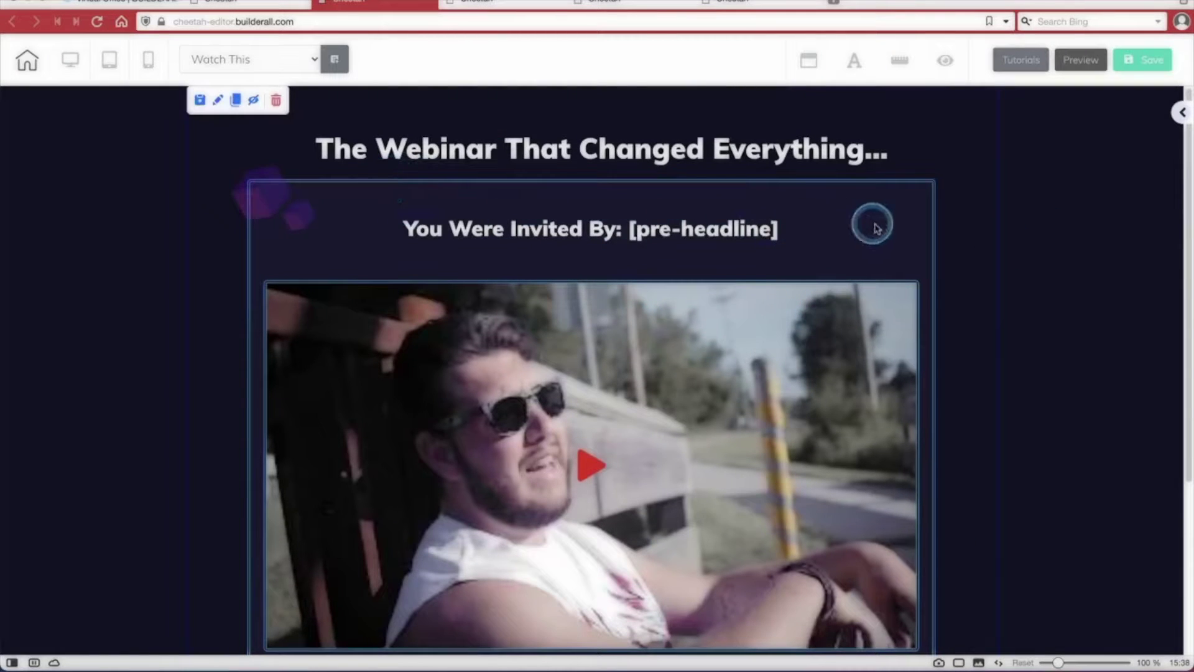
# Step: Delete the [pre-headline] tag from the "You Were Invited By:" text above the video
pyautogui.doubleClick(631, 229)
pyautogui.moveTo(631, 229); pyautogui.dragTo(790, 229)
pyautogui.click(796, 230)
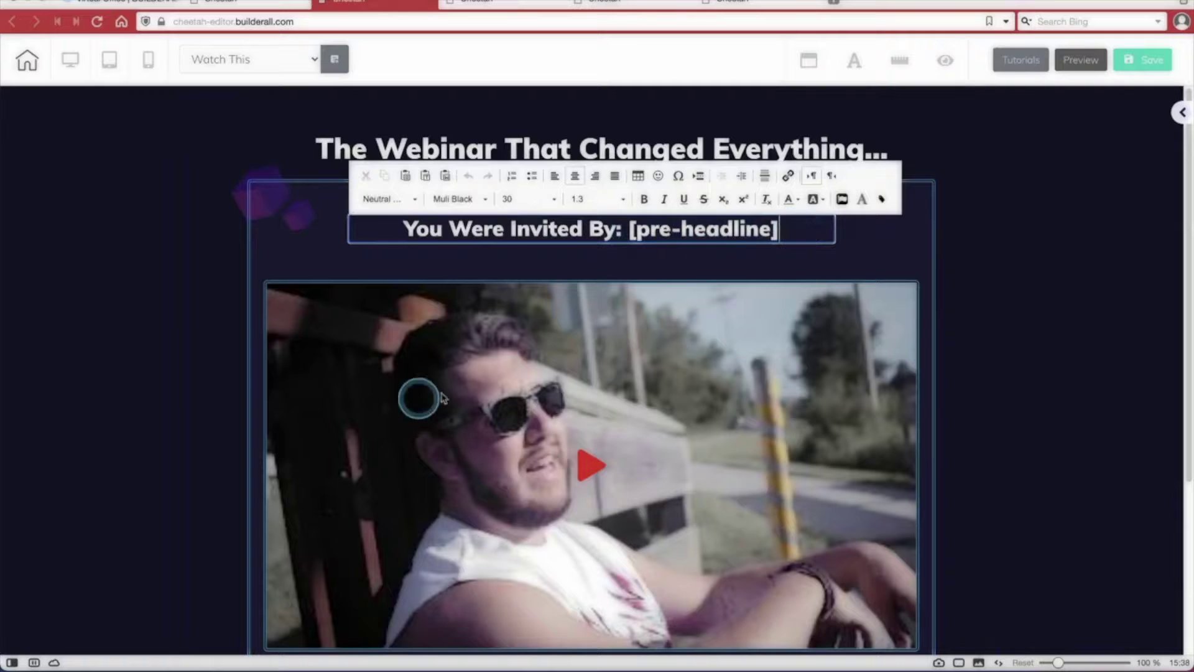
pyautogui.moveTo(803, 229); pyautogui.dragTo(630, 231)
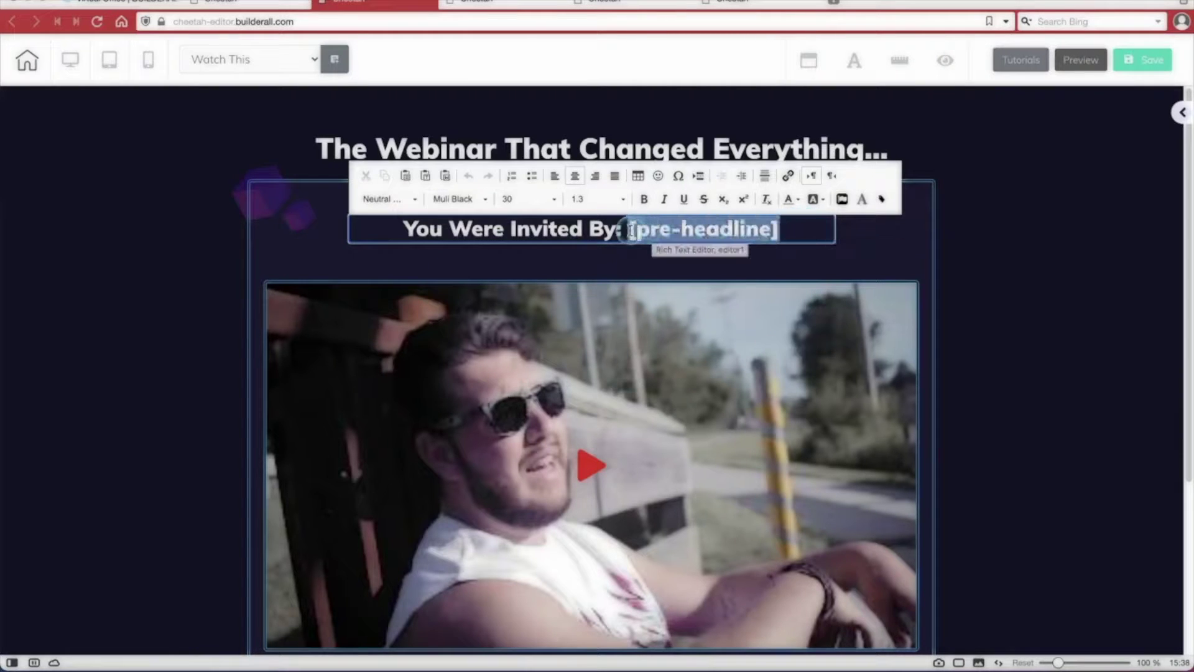
pyautogui.click(803, 223)
pyautogui.moveTo(630, 230); pyautogui.dragTo(786, 232)
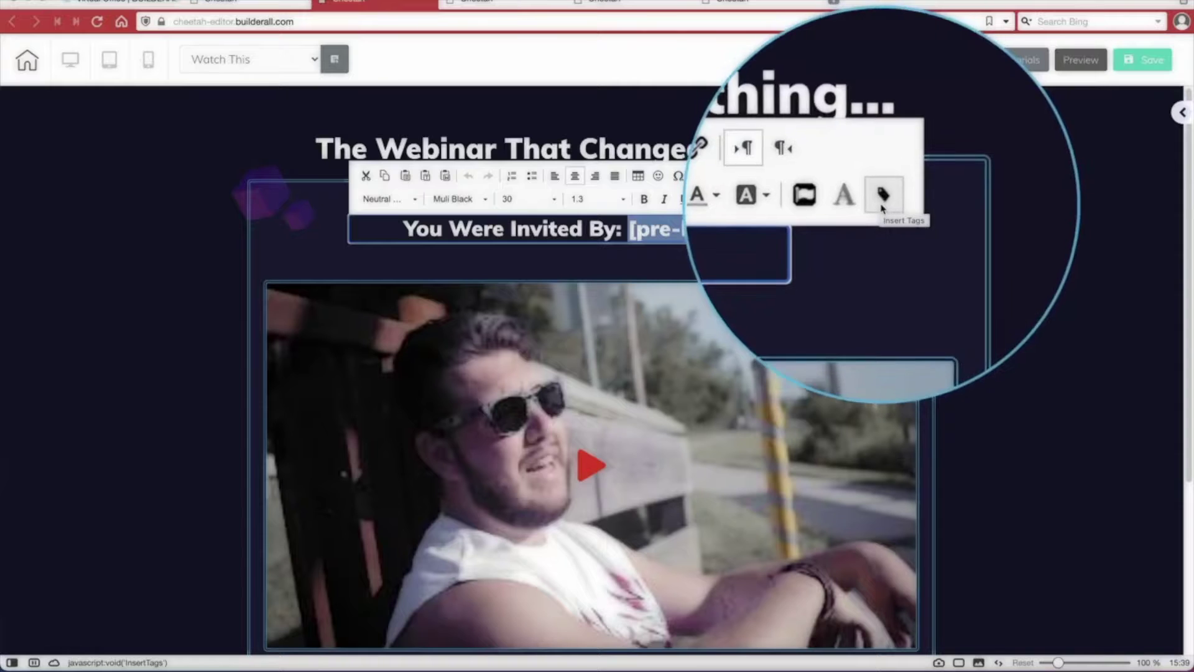
pyautogui.click(786, 227)
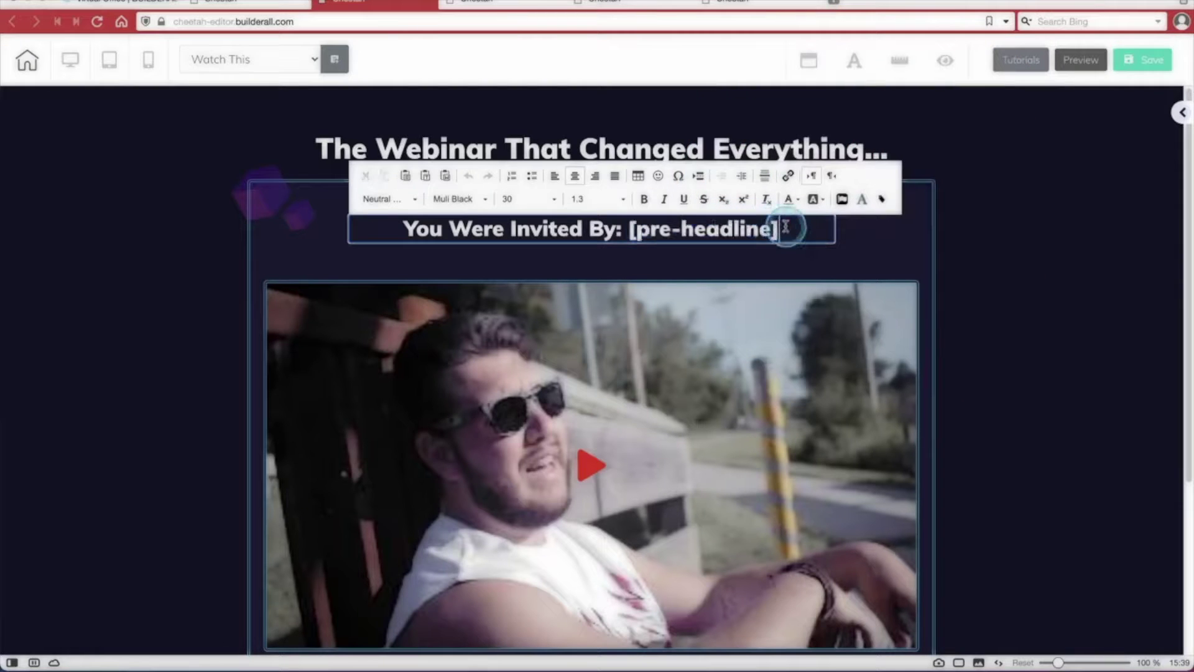
pyautogui.moveTo(786, 227); pyautogui.dragTo(726, 227)
pyautogui.press('BackSpace')
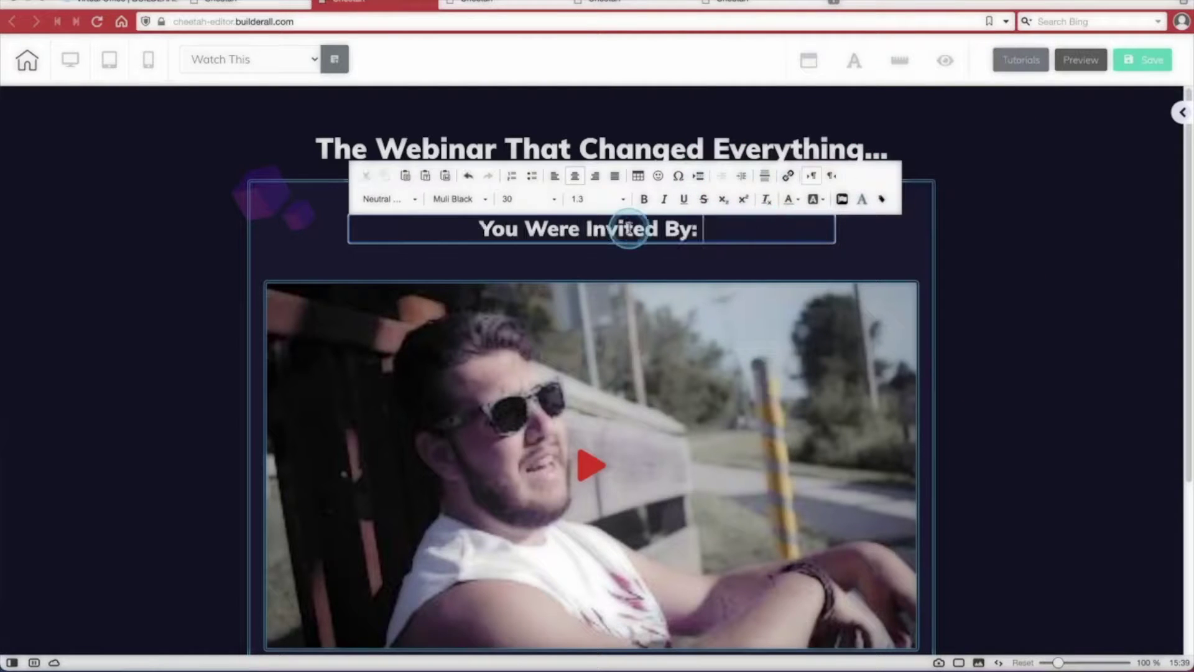
# Step: Insert the pre-headline smart tag at the end of the "You Were Invited By:" text
pyautogui.click(882, 200)
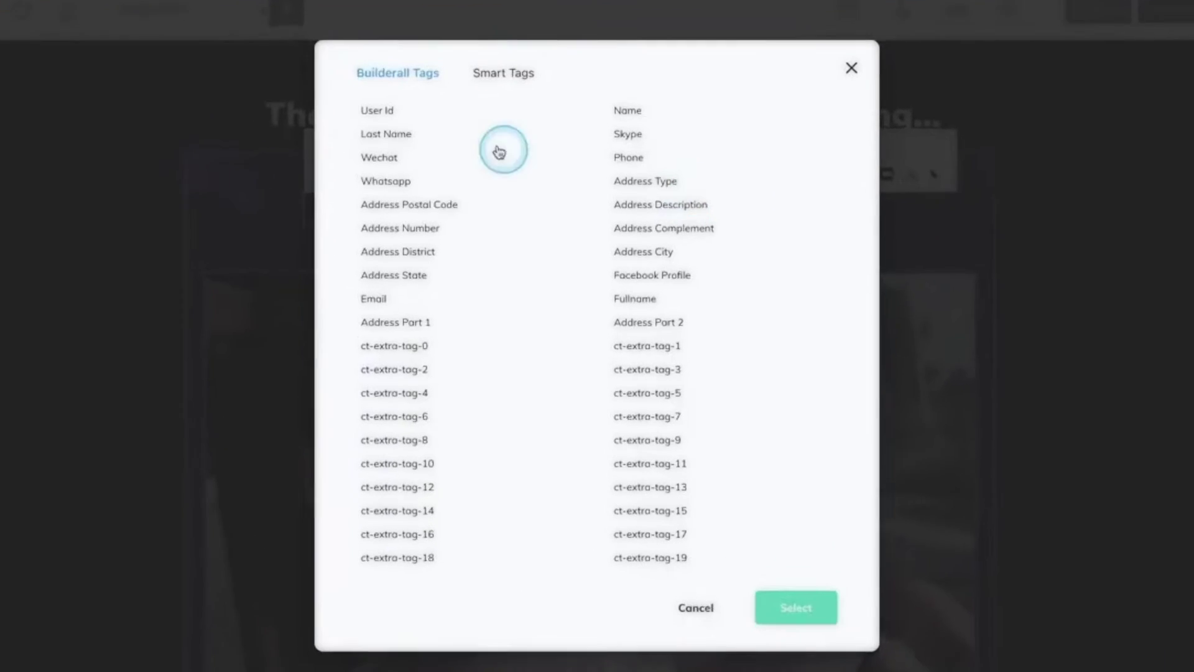
pyautogui.click(494, 47)
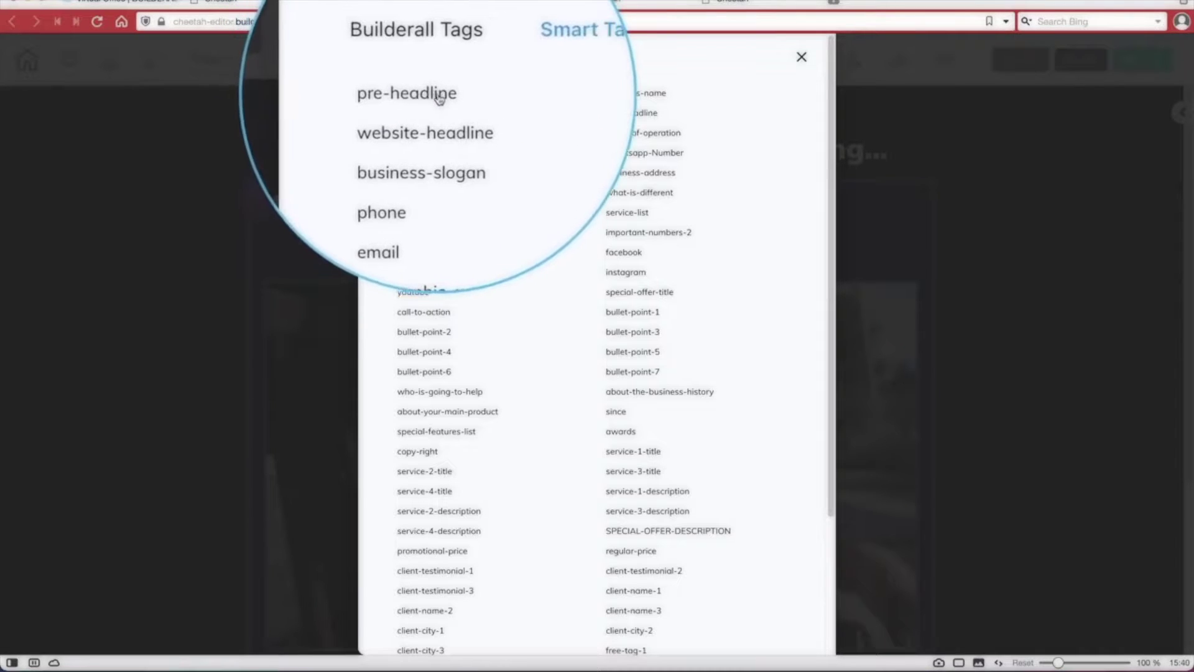
pyautogui.click(435, 94)
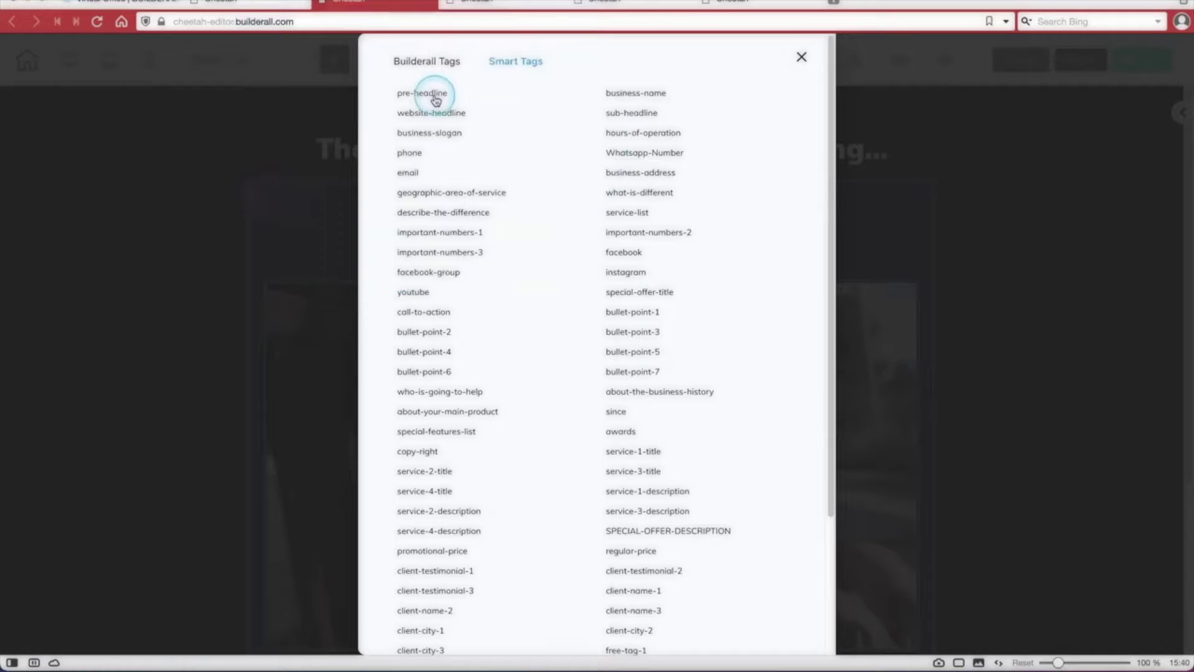
pyautogui.scroll(-3, 715, 230)
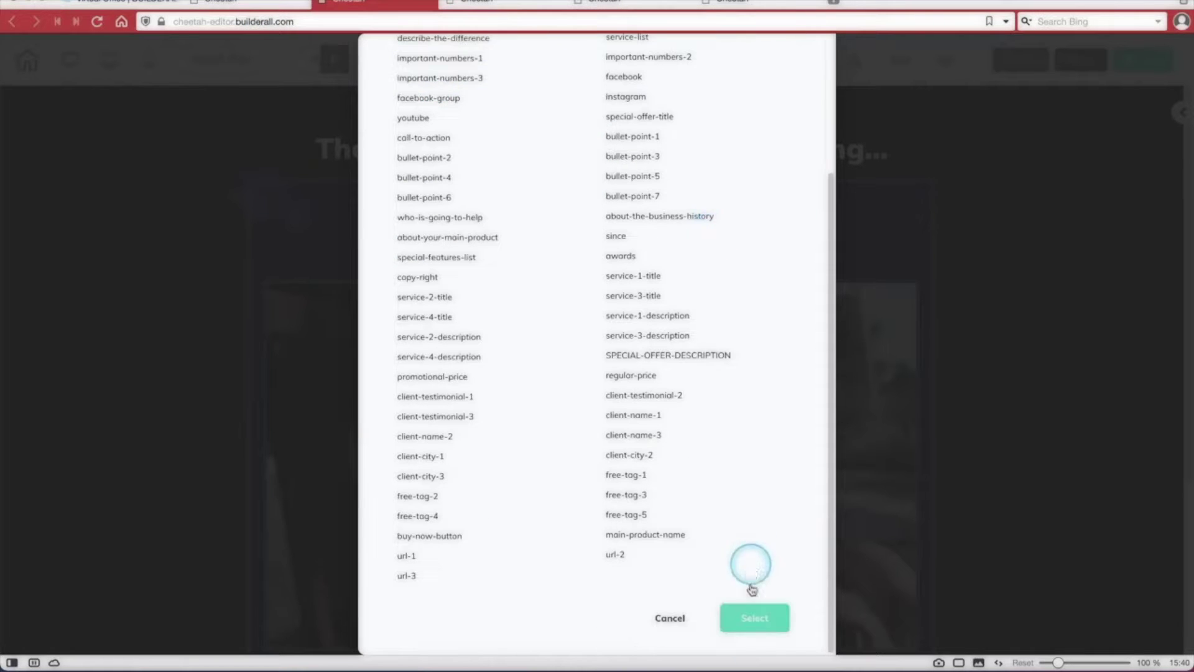
pyautogui.click(755, 615)
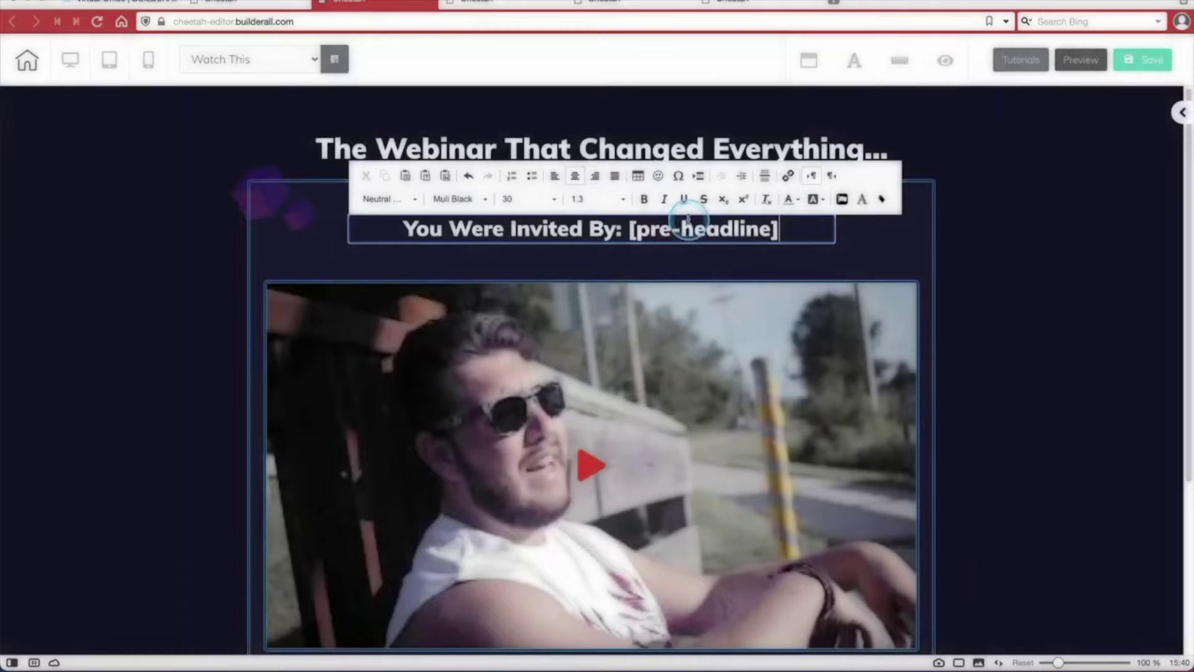
pyautogui.click(541, 253)
# Step: Open the headline settings of the purple GET STARTED button and examine how its text uses the [pre-headline] tag
pyautogui.scroll(-1, 711, 233)
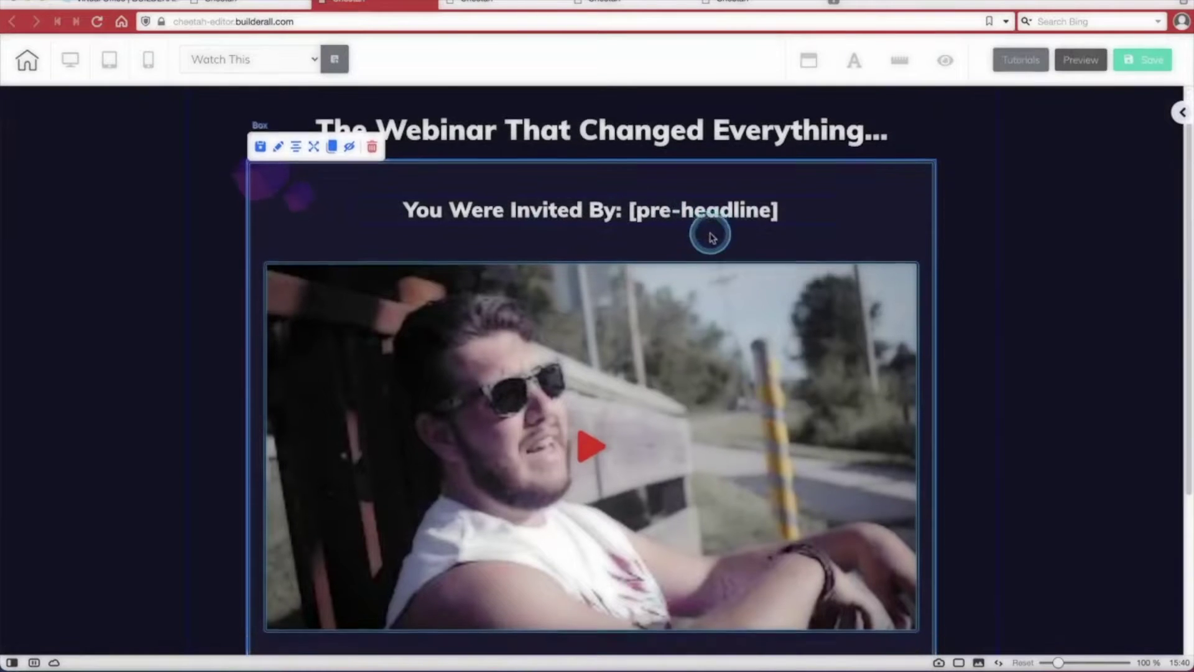
pyautogui.scroll(-3, 712, 237)
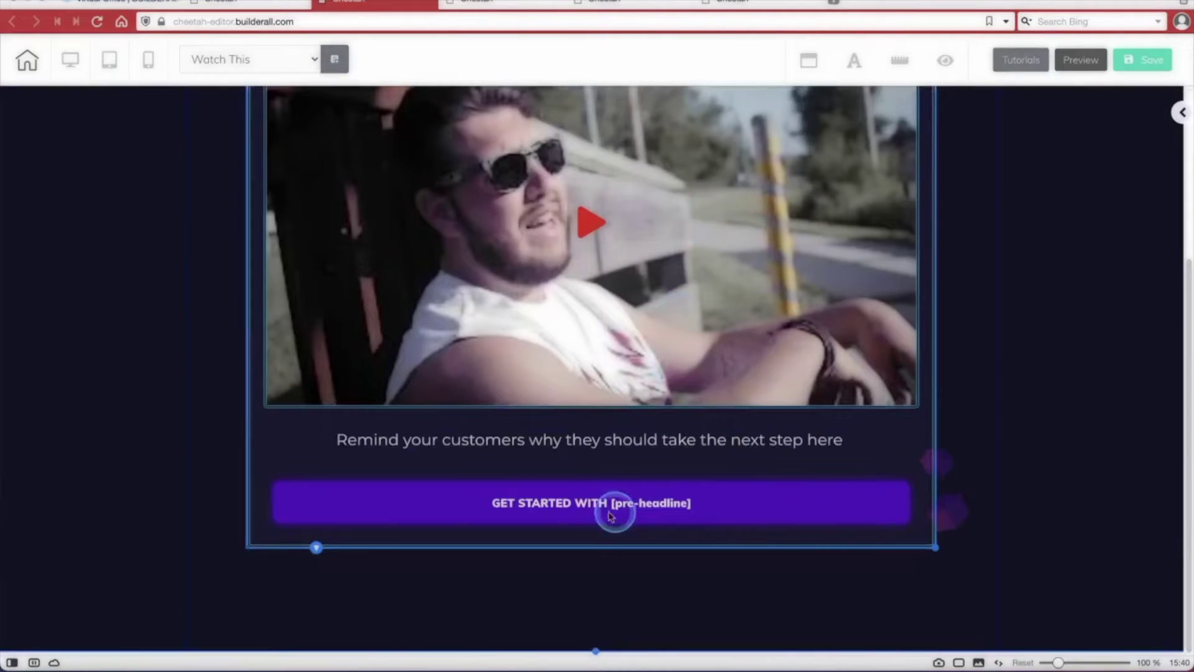
pyautogui.click(535, 505)
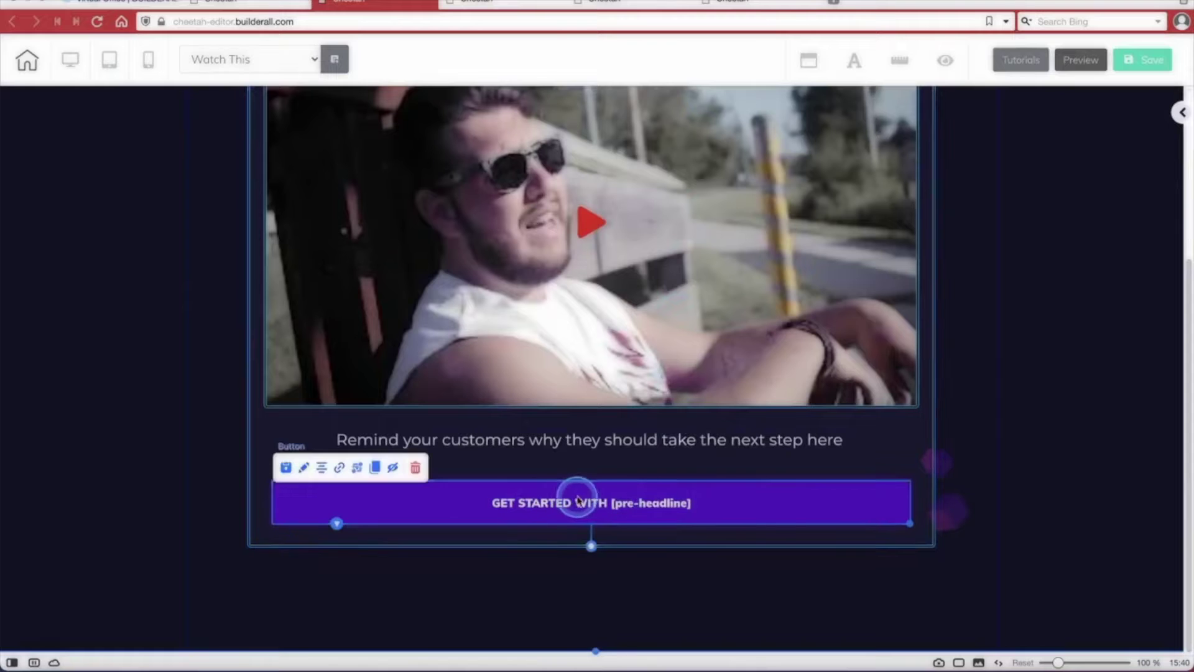
pyautogui.doubleClick(651, 497)
pyautogui.moveTo(688, 506); pyautogui.dragTo(952, 108)
pyautogui.scroll(-3, 992, 323)
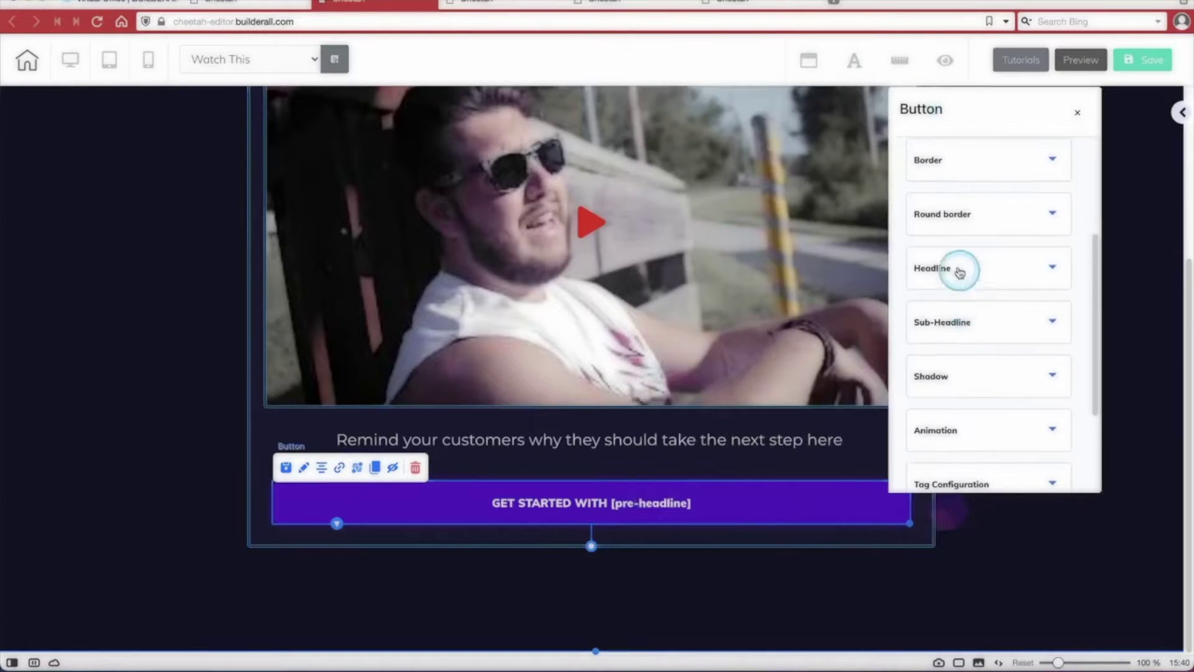
pyautogui.click(960, 266)
pyautogui.click(939, 340)
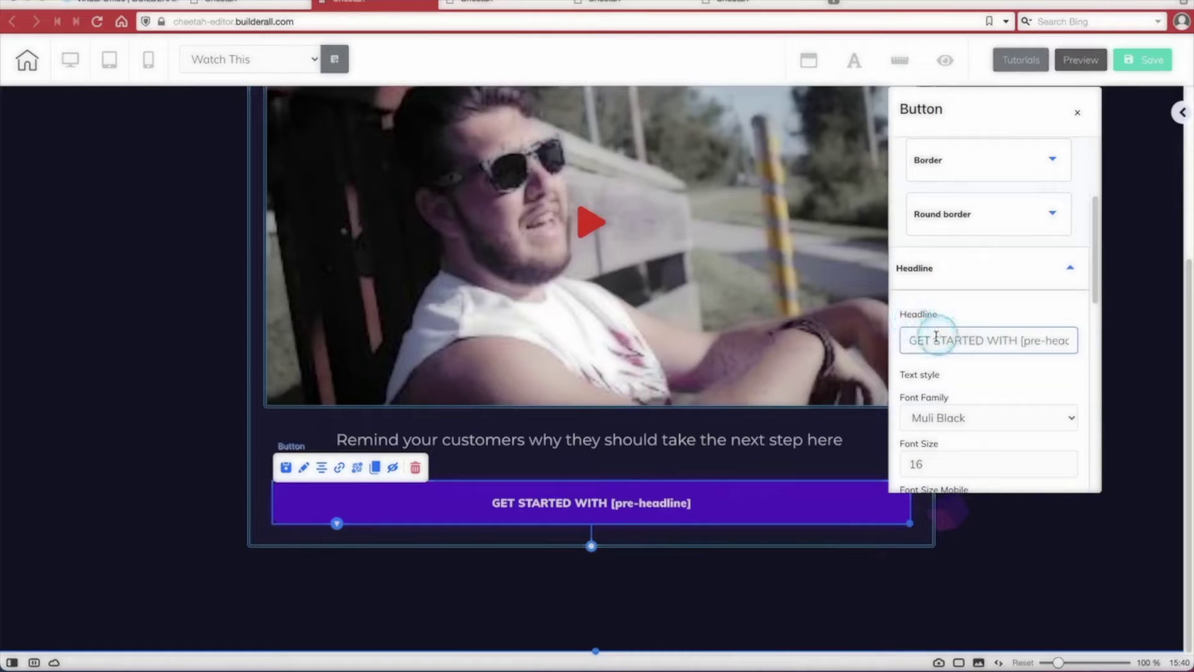
pyautogui.click(1020, 341)
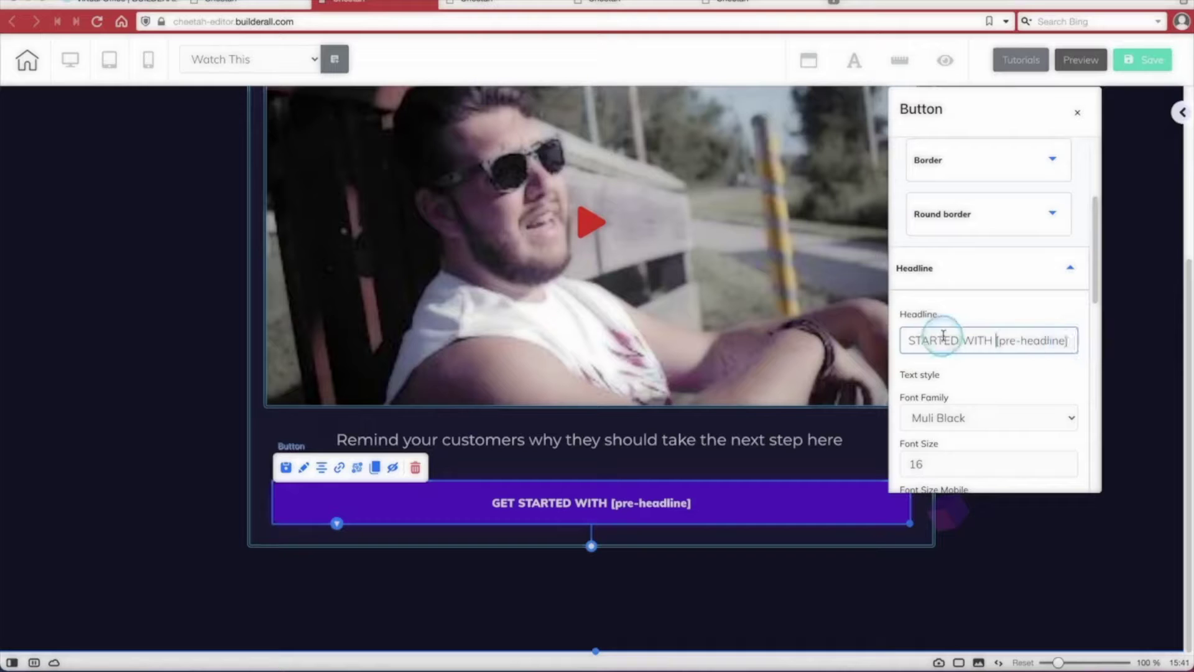
pyautogui.click(1068, 341)
pyautogui.write('!')
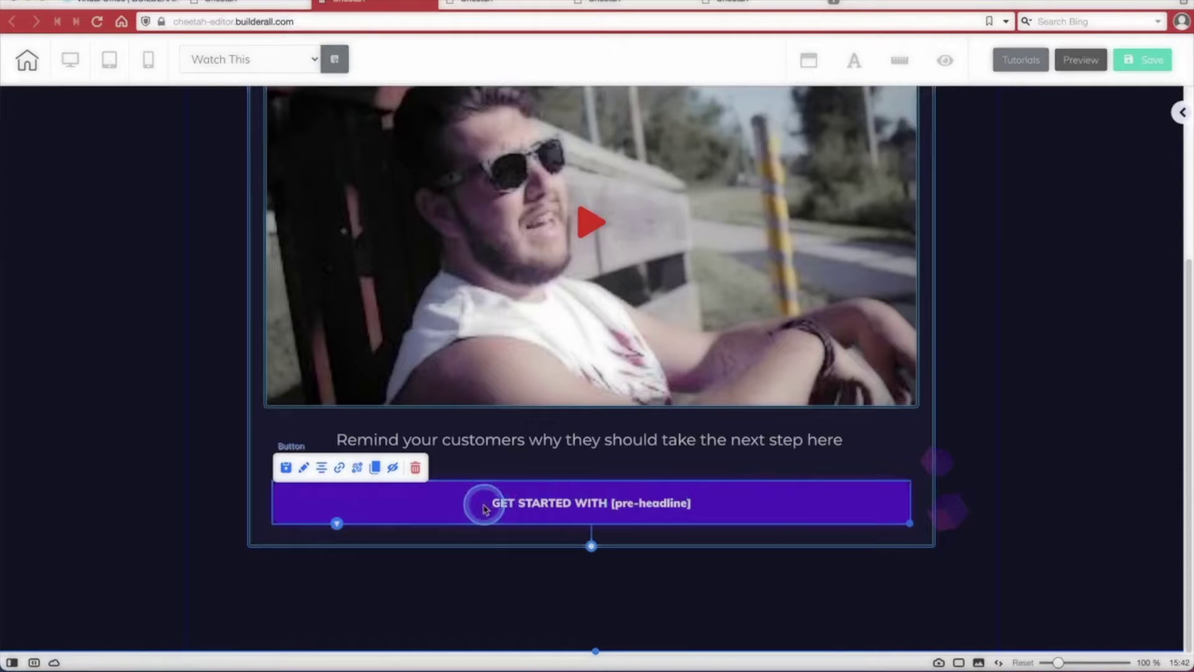
# Step: Link the GET STARTED button to the business-name smart tag
pyautogui.click(340, 469)
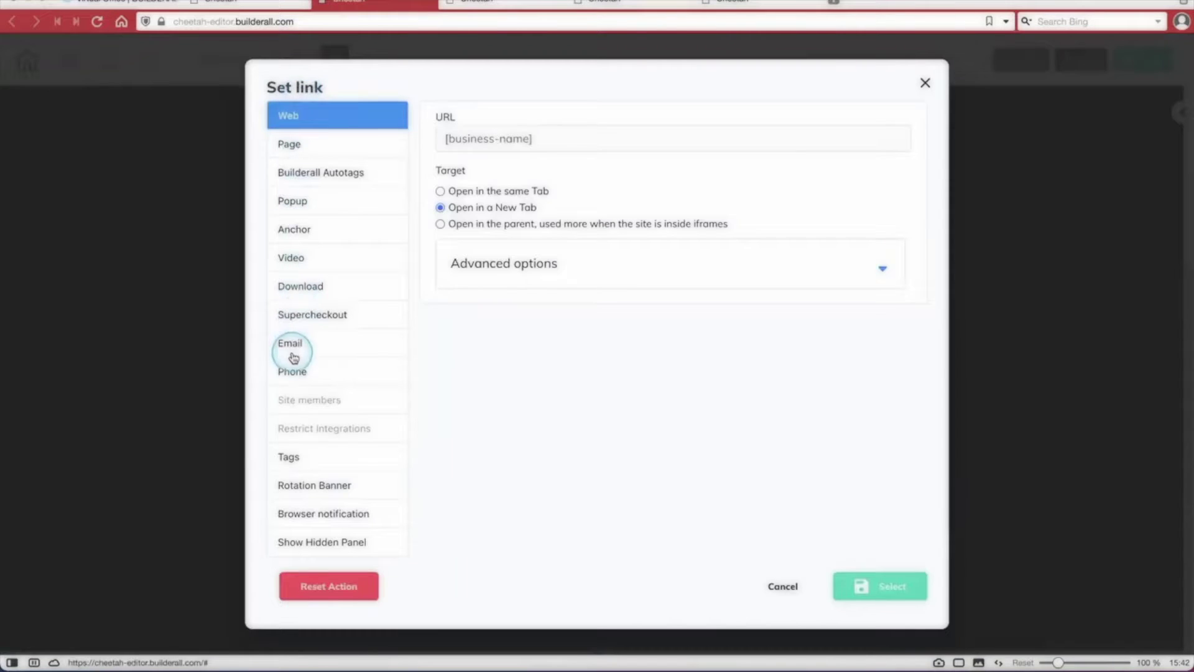
pyautogui.click(305, 458)
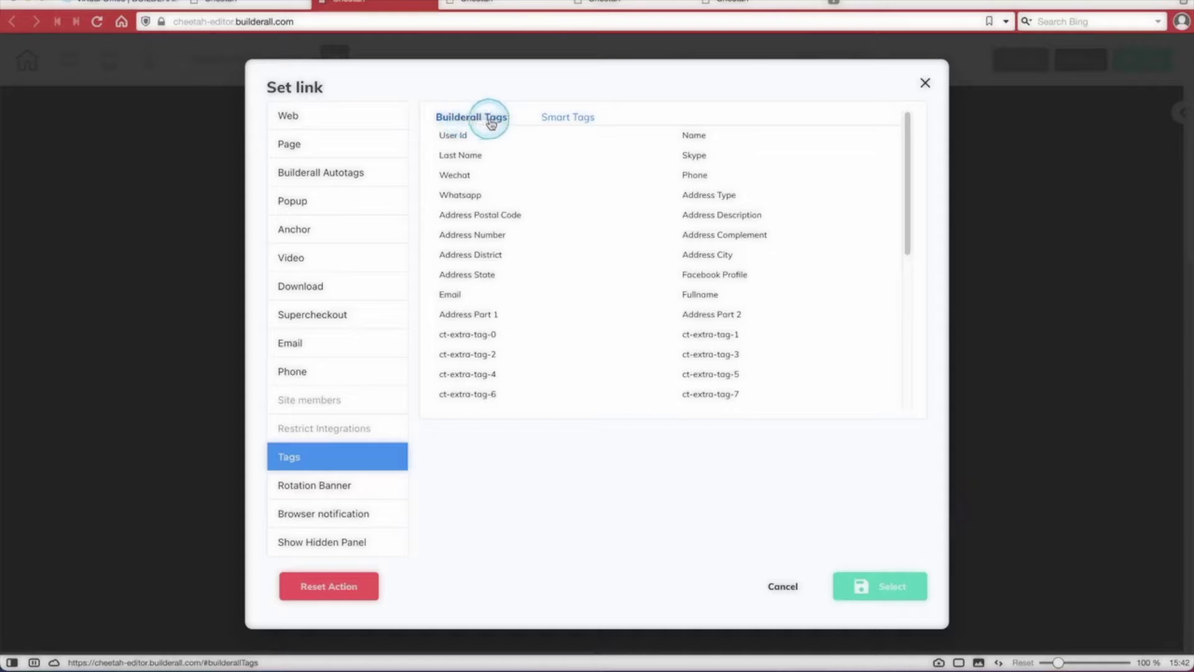
pyautogui.click(570, 124)
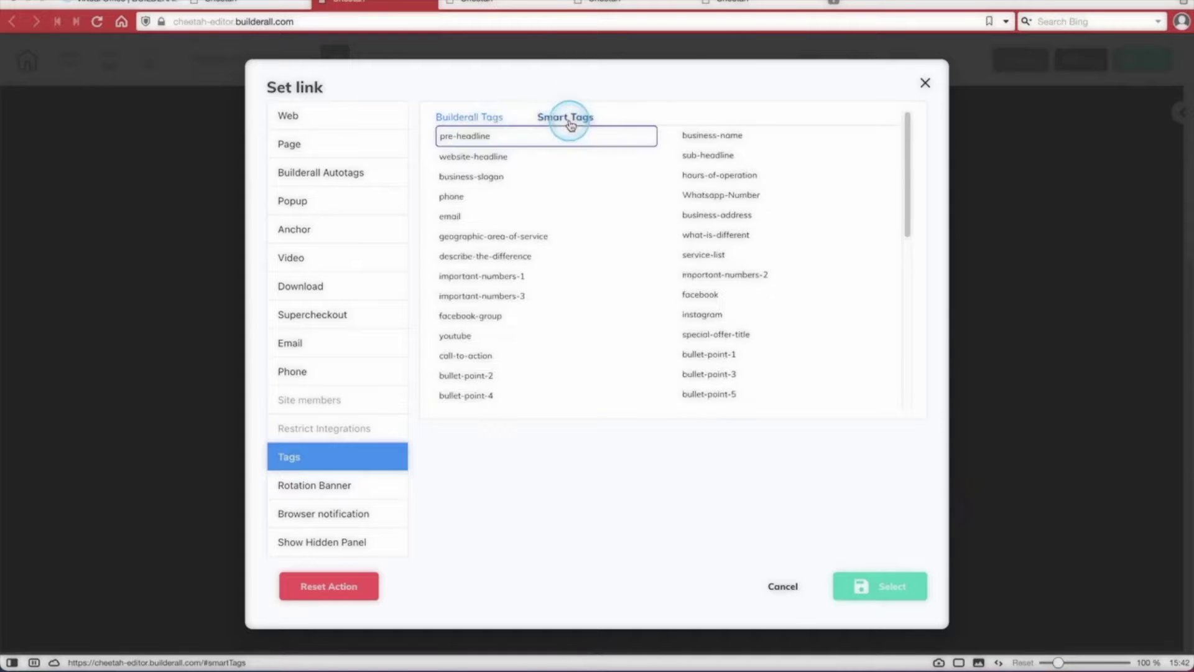
pyautogui.click(717, 139)
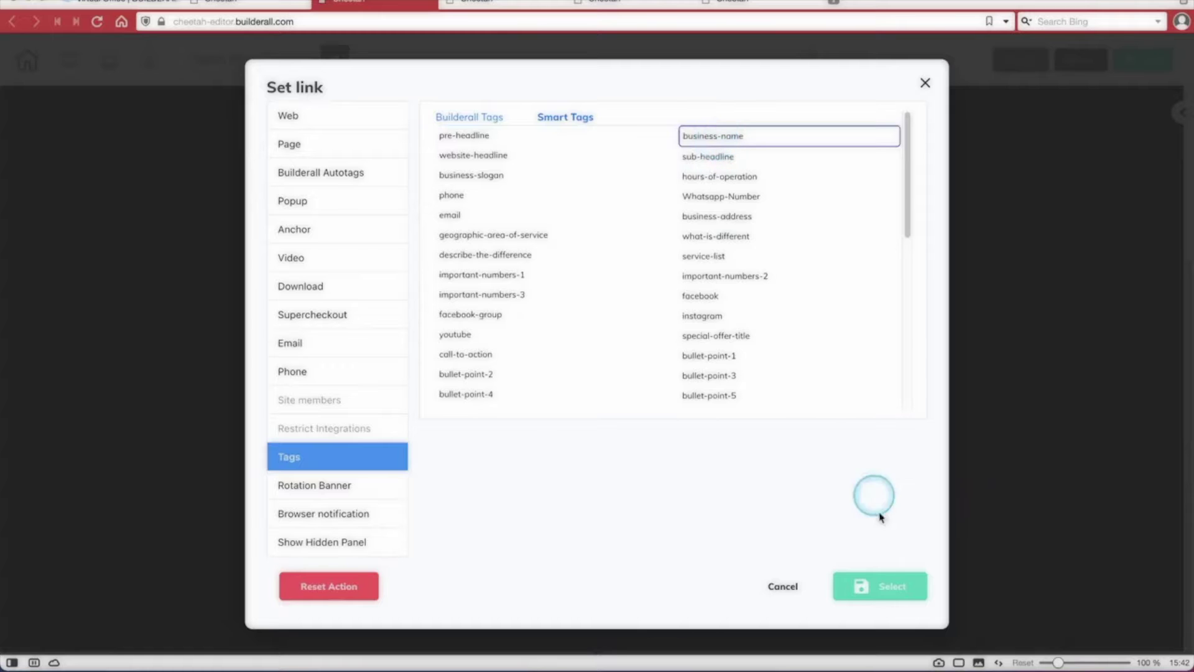
pyautogui.click(880, 590)
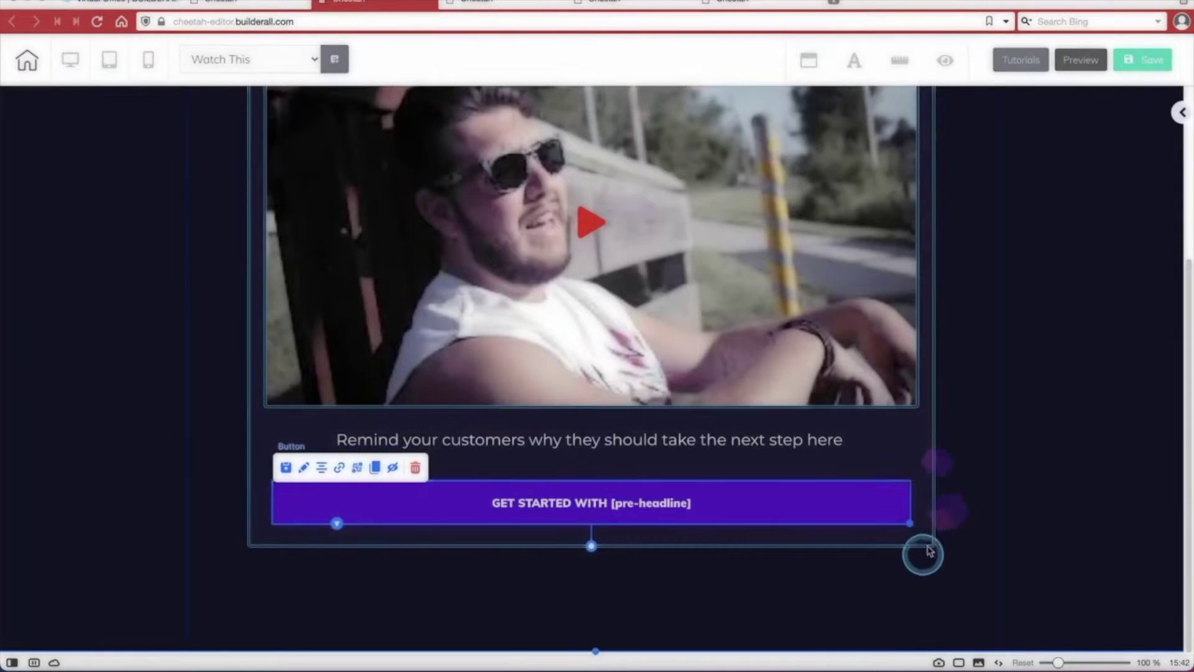
# Step: Save the Watch This page and publish the site
pyautogui.scroll(4, 1092, 285)
pyautogui.click(1144, 62)
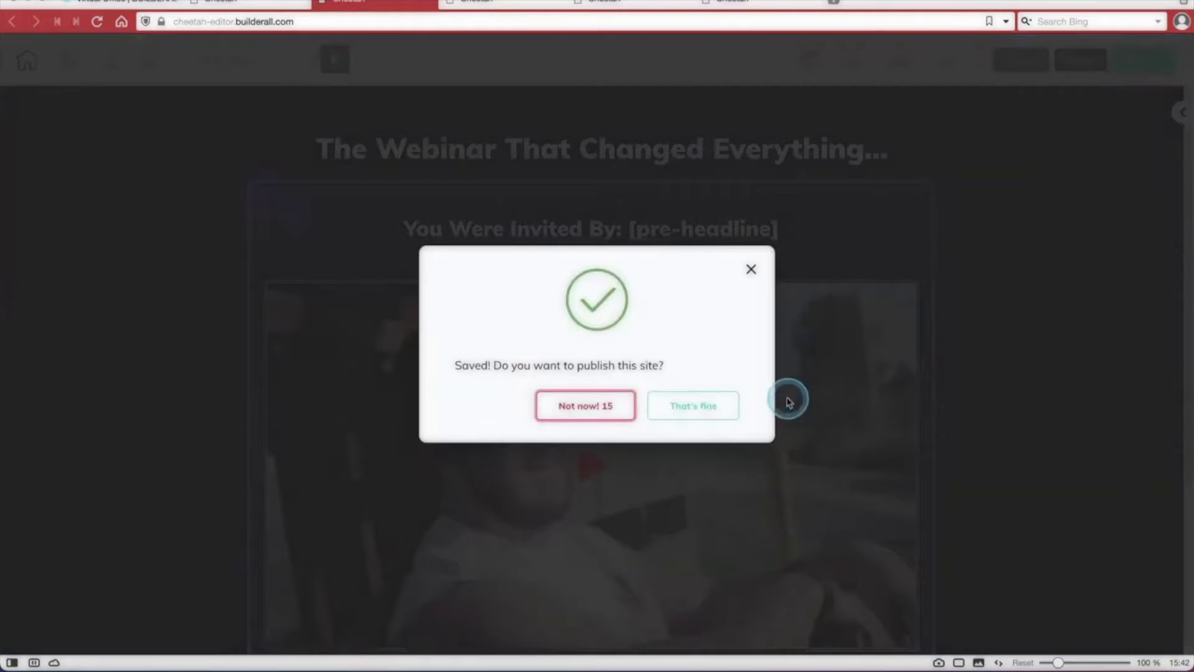
pyautogui.click(701, 418)
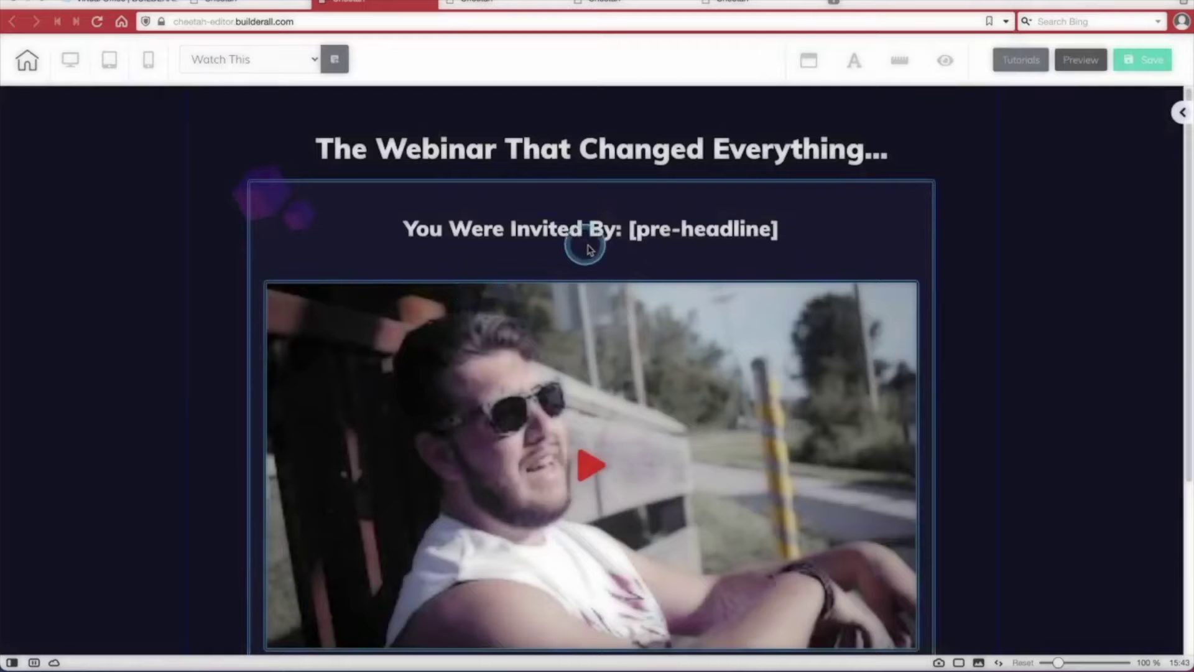
# Step: Leave the page editor with the changes saved and return to the overview of all websites
pyautogui.scroll(-3, 1017, 202)
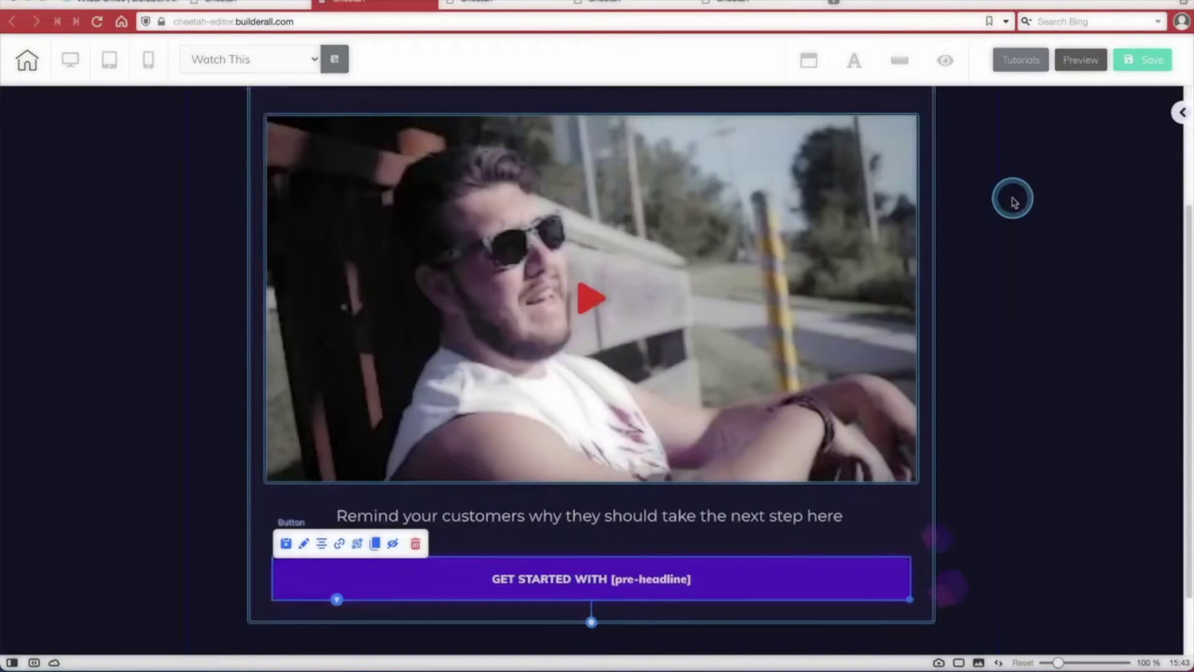
pyautogui.scroll(3, 1012, 200)
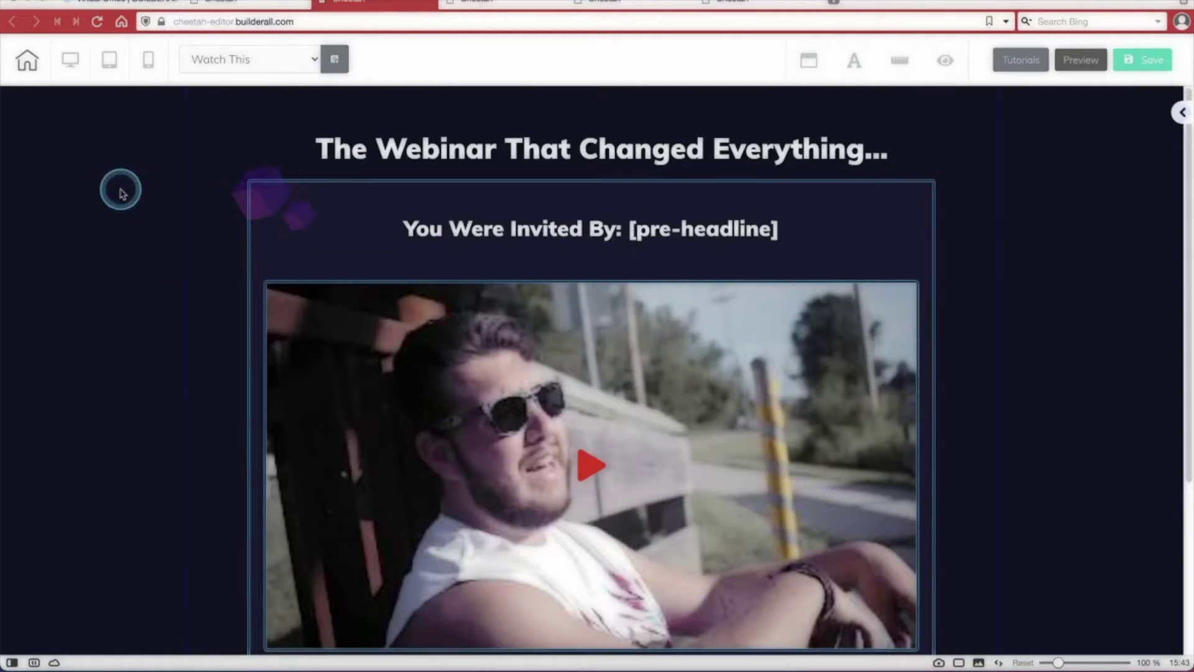
pyautogui.click(27, 64)
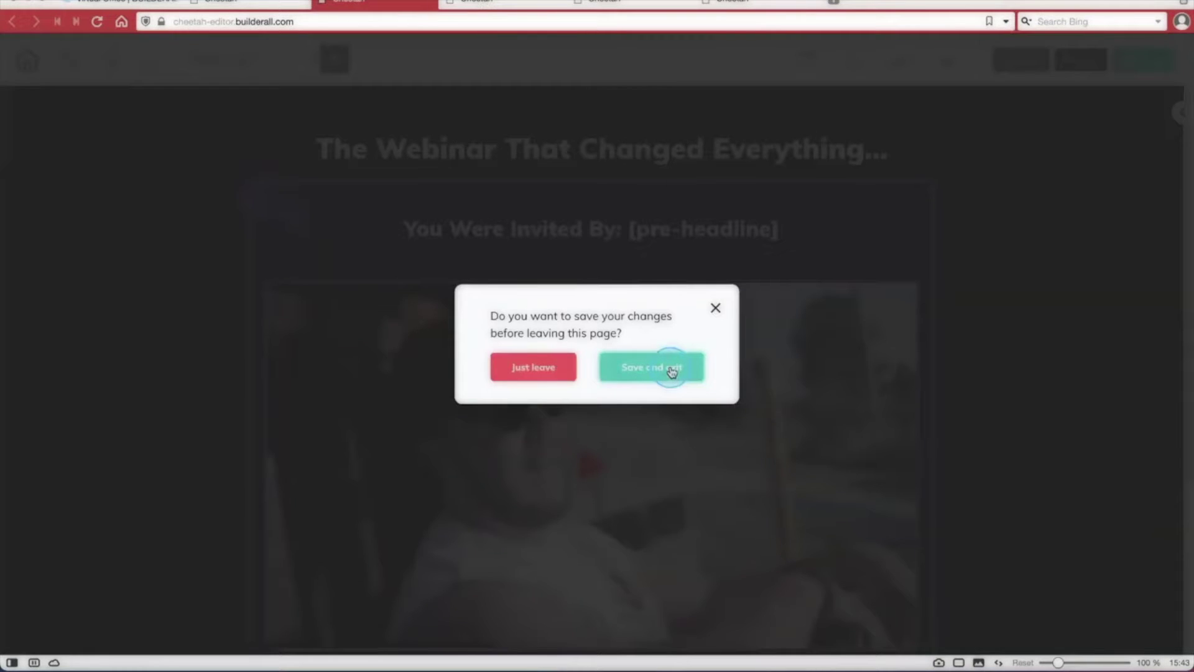
pyautogui.click(671, 371)
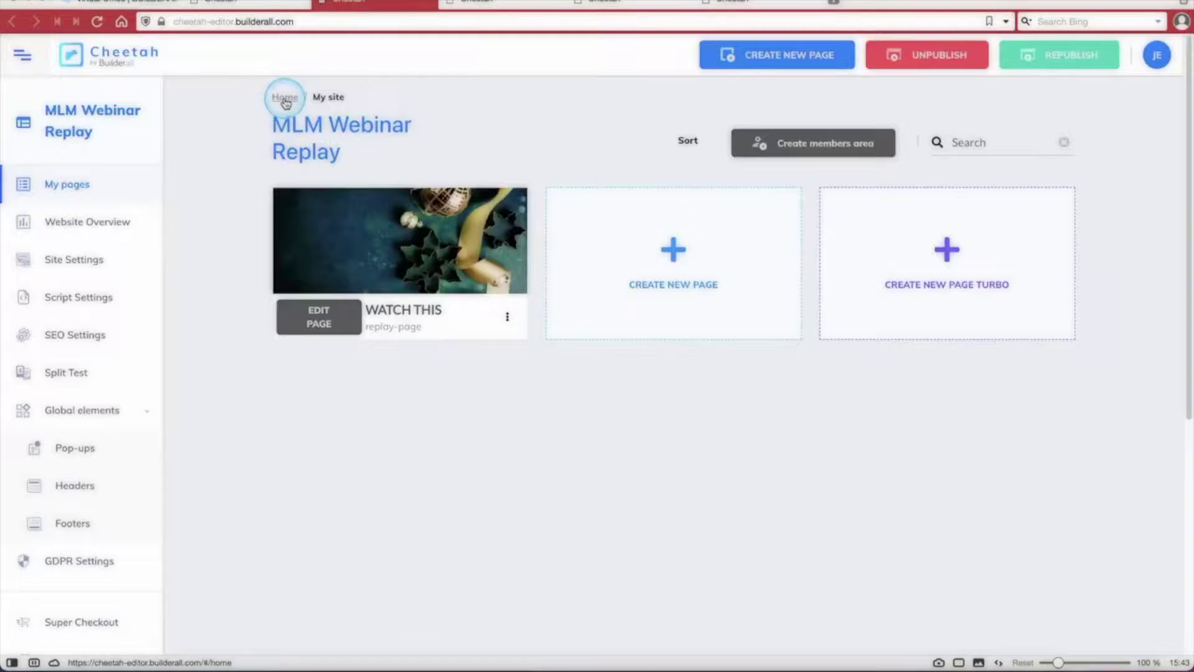
pyautogui.click(282, 100)
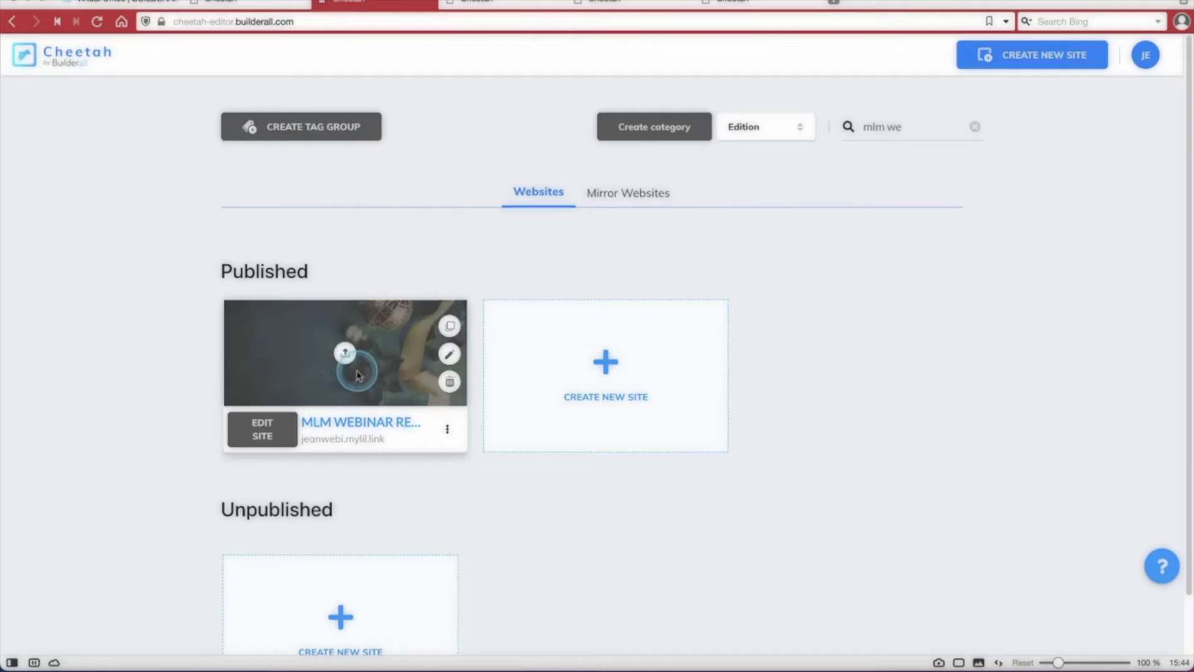
# Step: Create a new tag group named Team Webinar
pyautogui.click(308, 128)
pyautogui.click(940, 112)
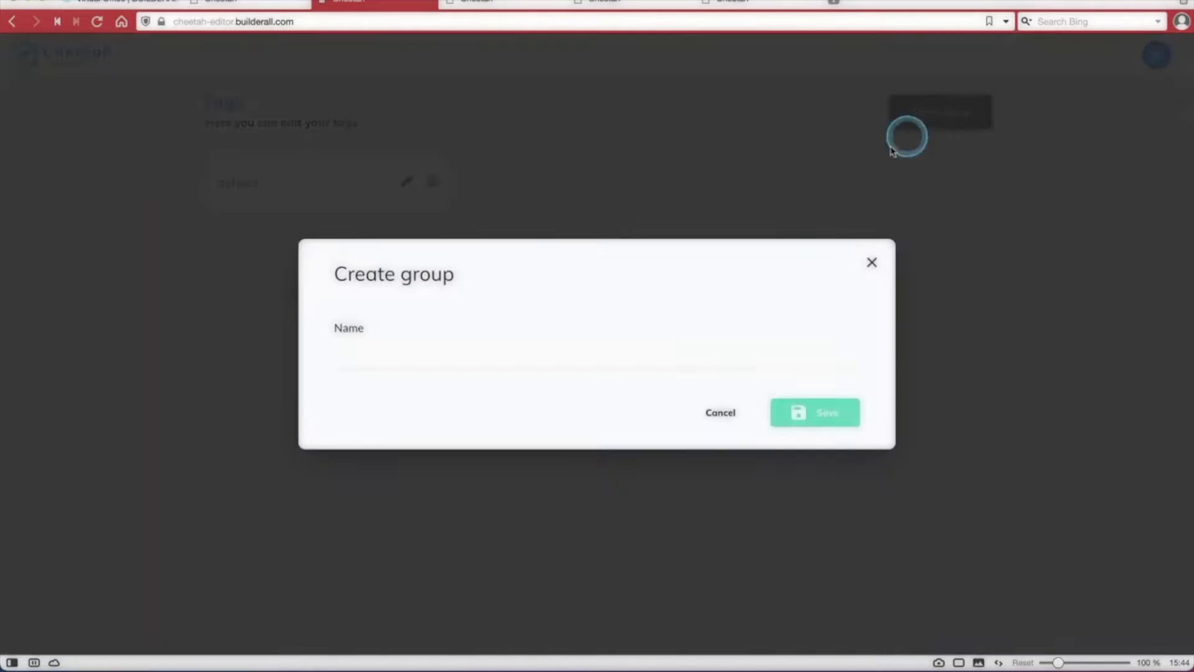
pyautogui.click(576, 363)
pyautogui.write('Team Webinar')
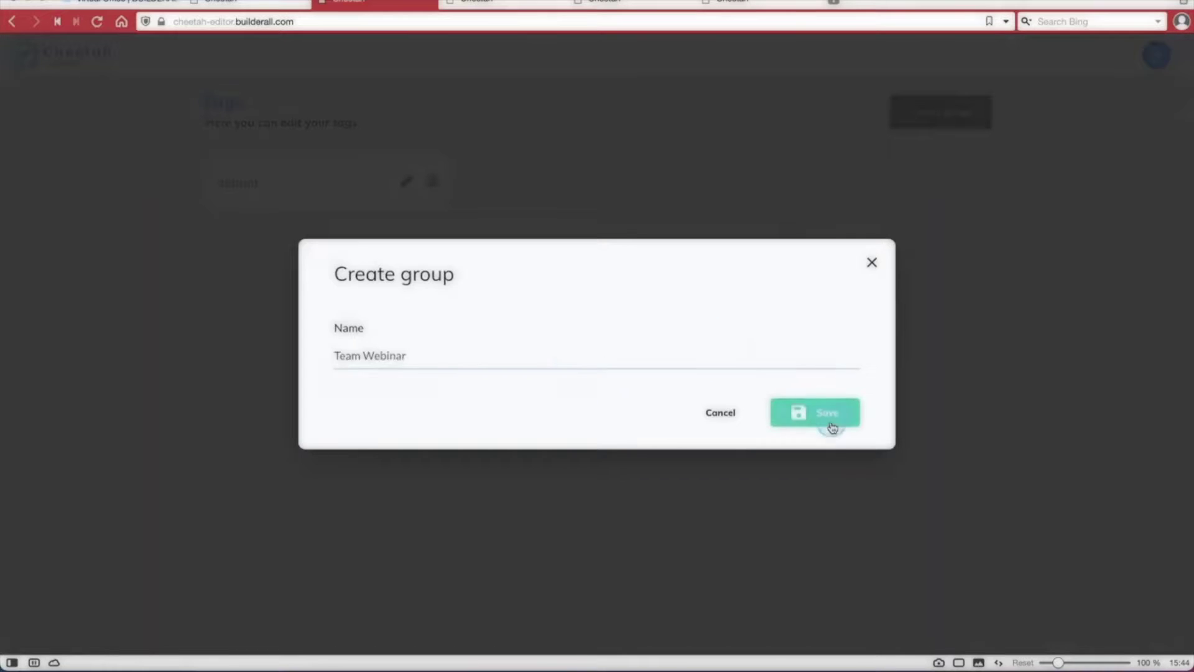
pyautogui.click(828, 418)
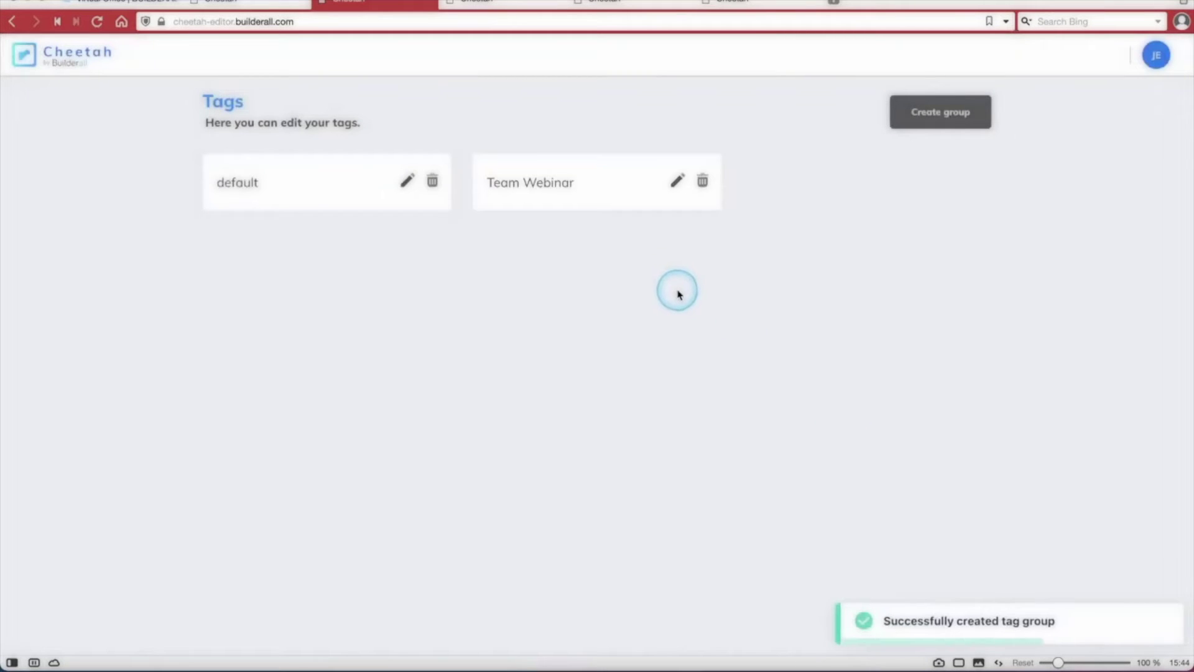
# Step: Open the Team Webinar group for editing and set its pre-headline tag to the team member's first name
pyautogui.click(677, 180)
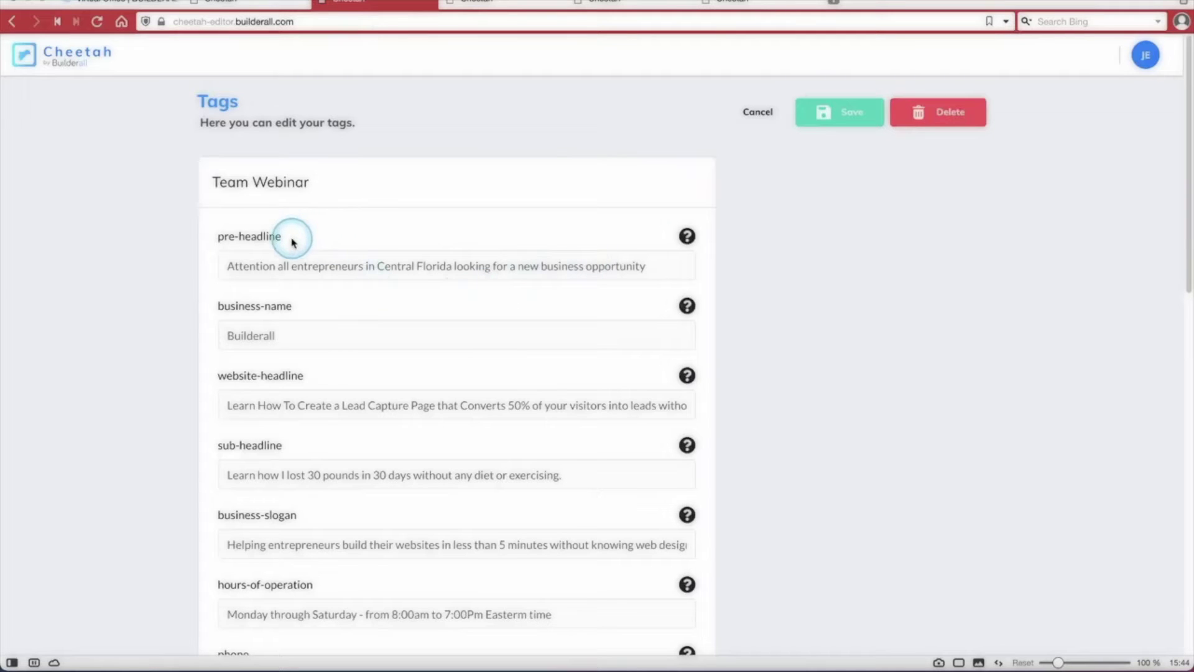
pyautogui.moveTo(287, 240); pyautogui.dragTo(213, 241)
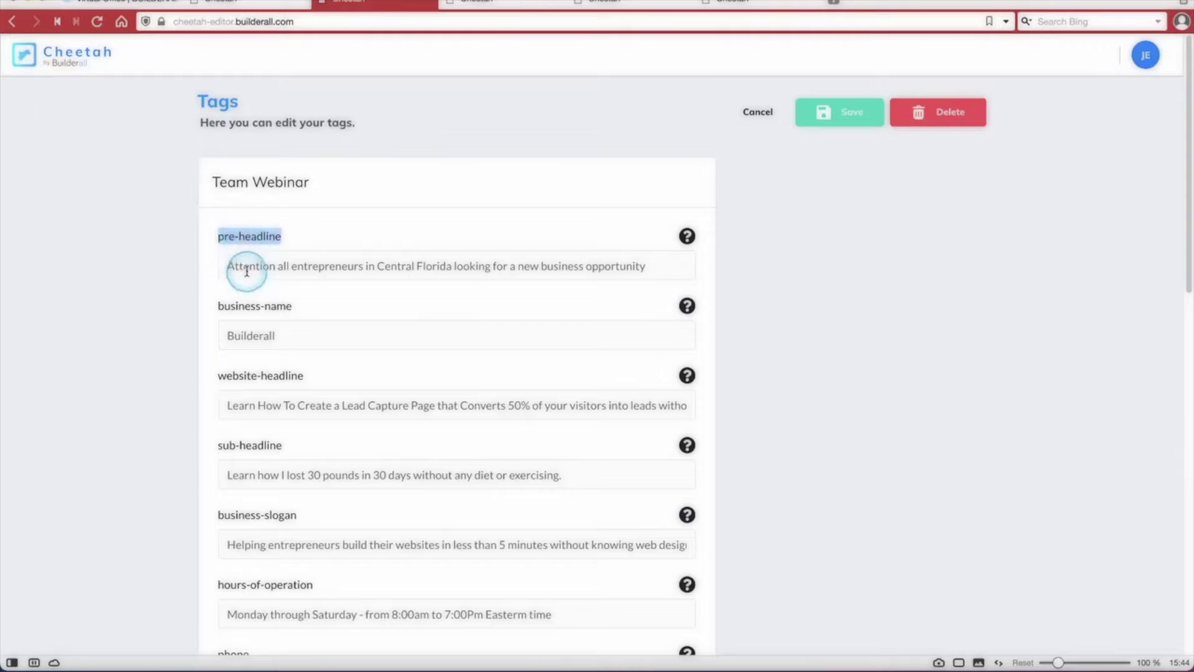
pyautogui.click(227, 253)
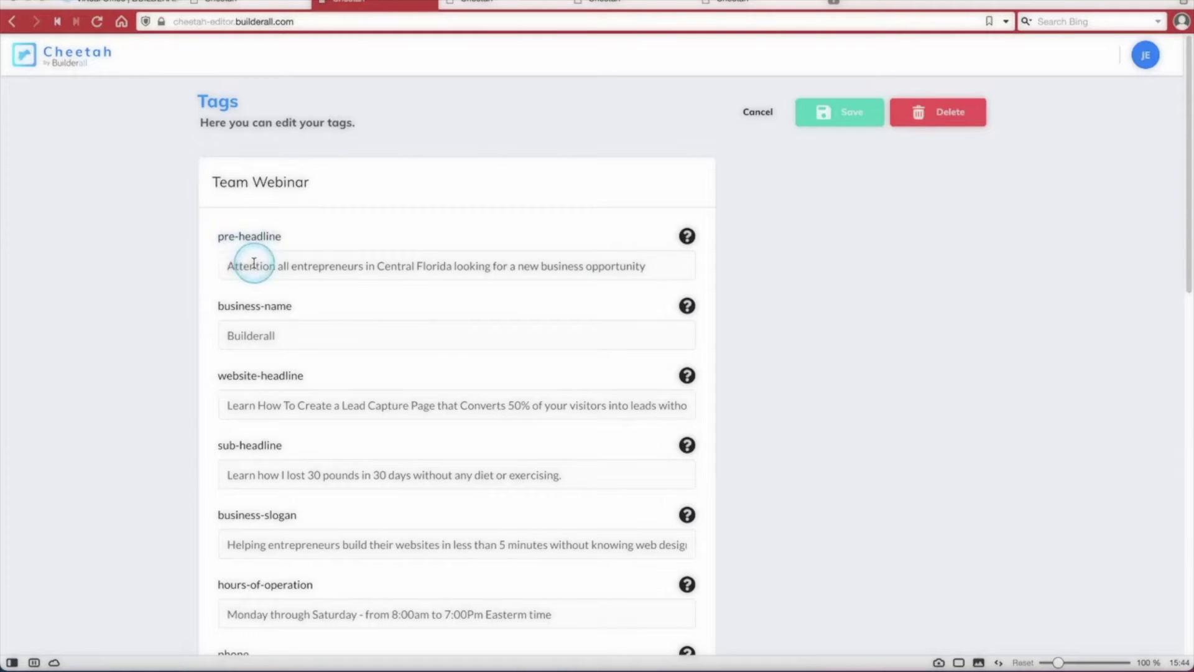
pyautogui.hotkey('ctrl', 'a')
pyautogui.write('E')
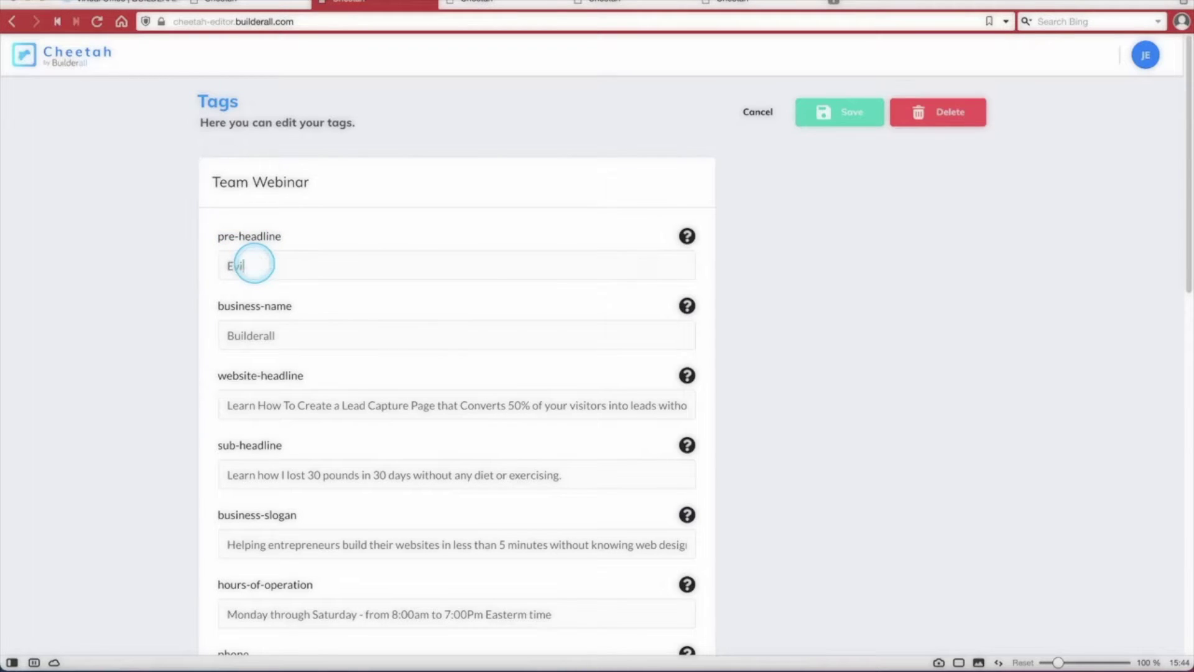
pyautogui.write('mily')
pyautogui.click(286, 336)
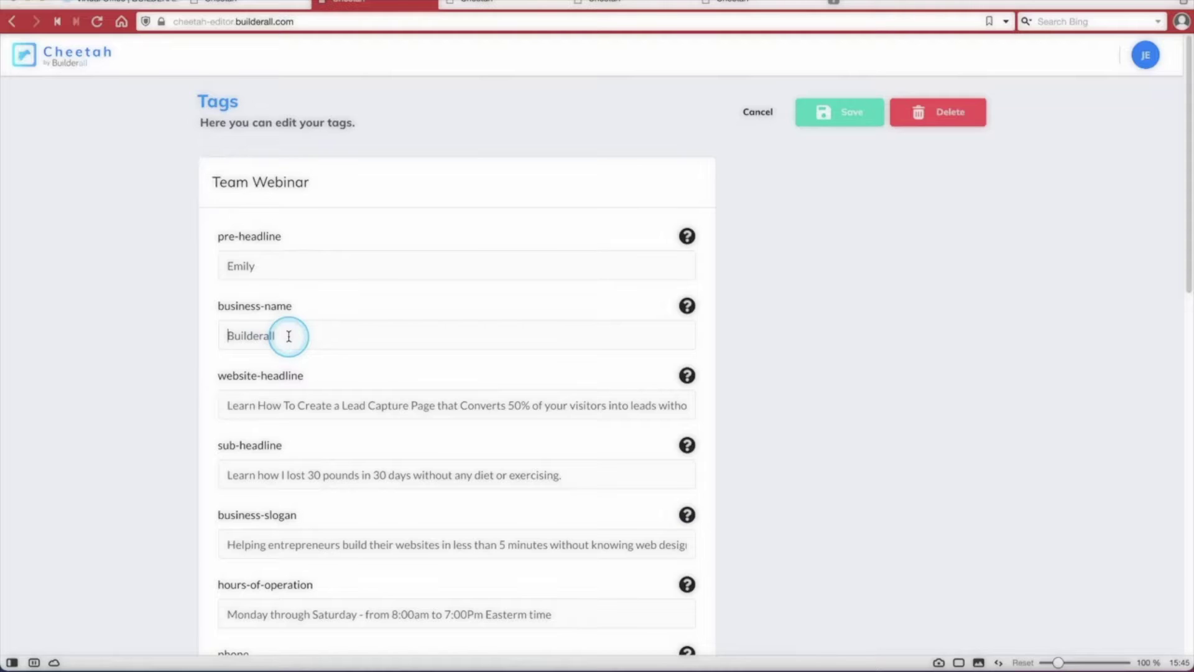
pyautogui.hotkey('ctrl', 'a')
pyautogui.write('https://www.builderall.com')
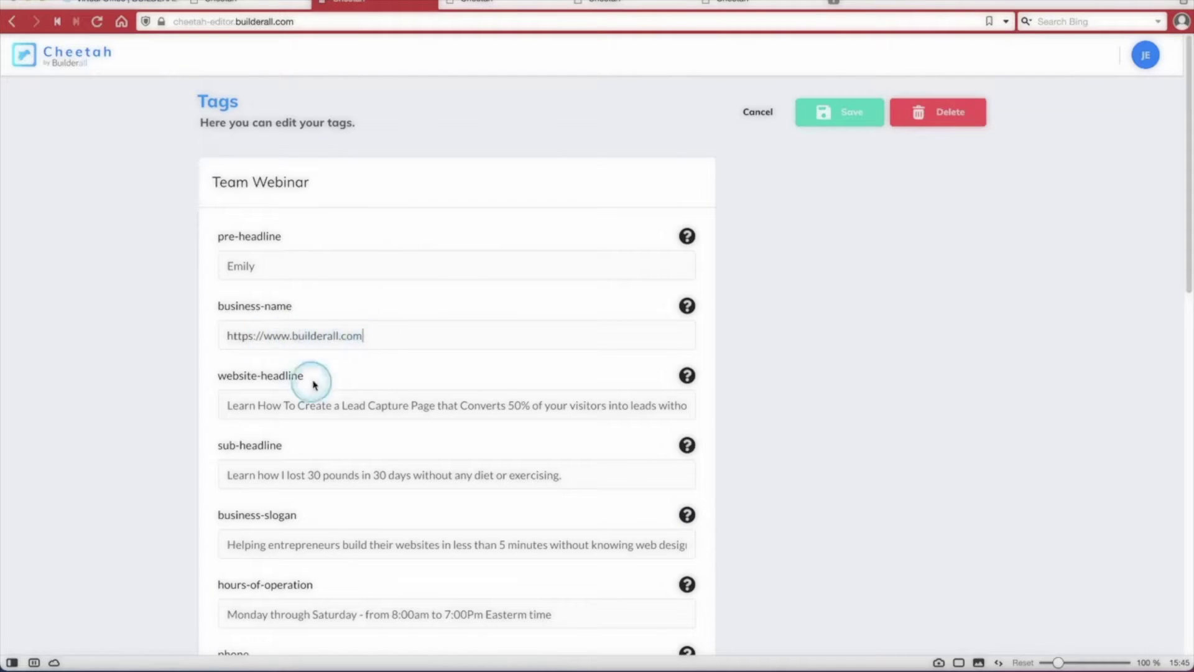
pyautogui.scroll(-1, 450, 393)
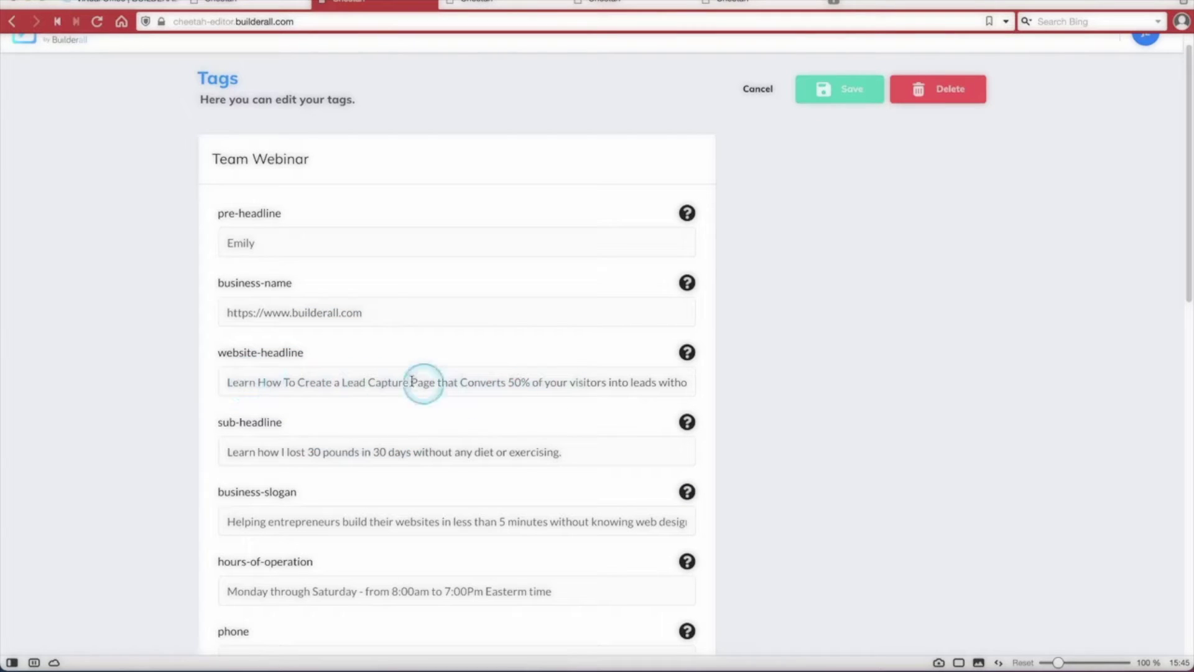
pyautogui.tripleClick(268, 381)
pyautogui.write('dff')
pyautogui.moveTo(292, 385); pyautogui.dragTo(201, 385)
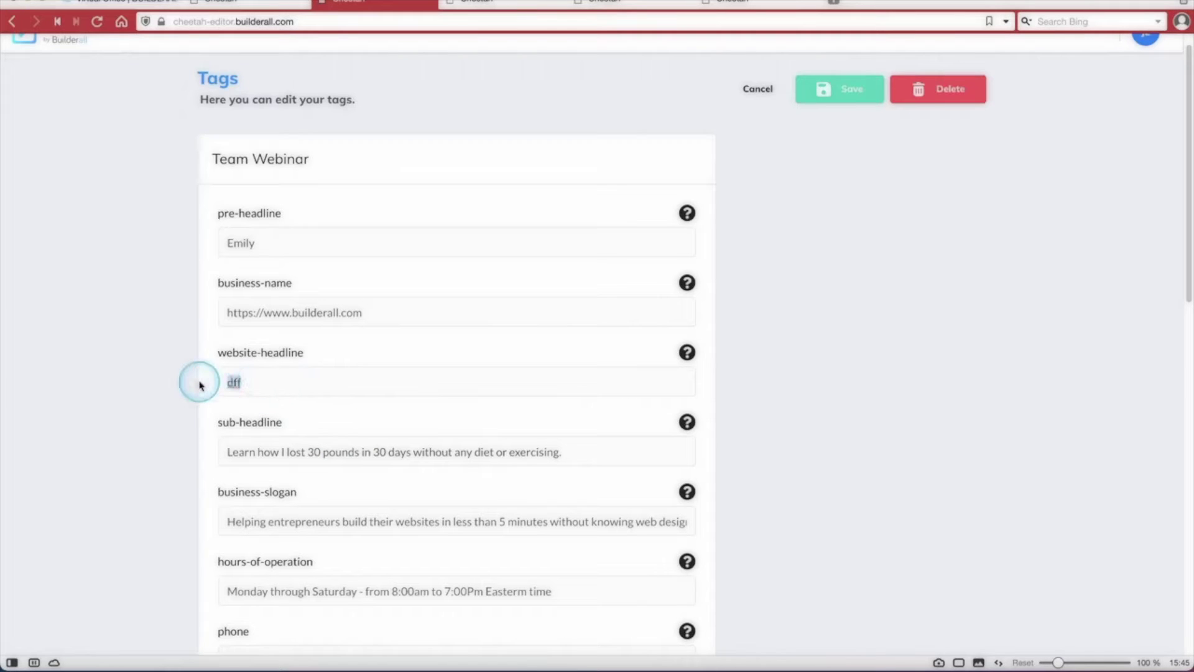
pyautogui.hotkey('ctrl', 'v')
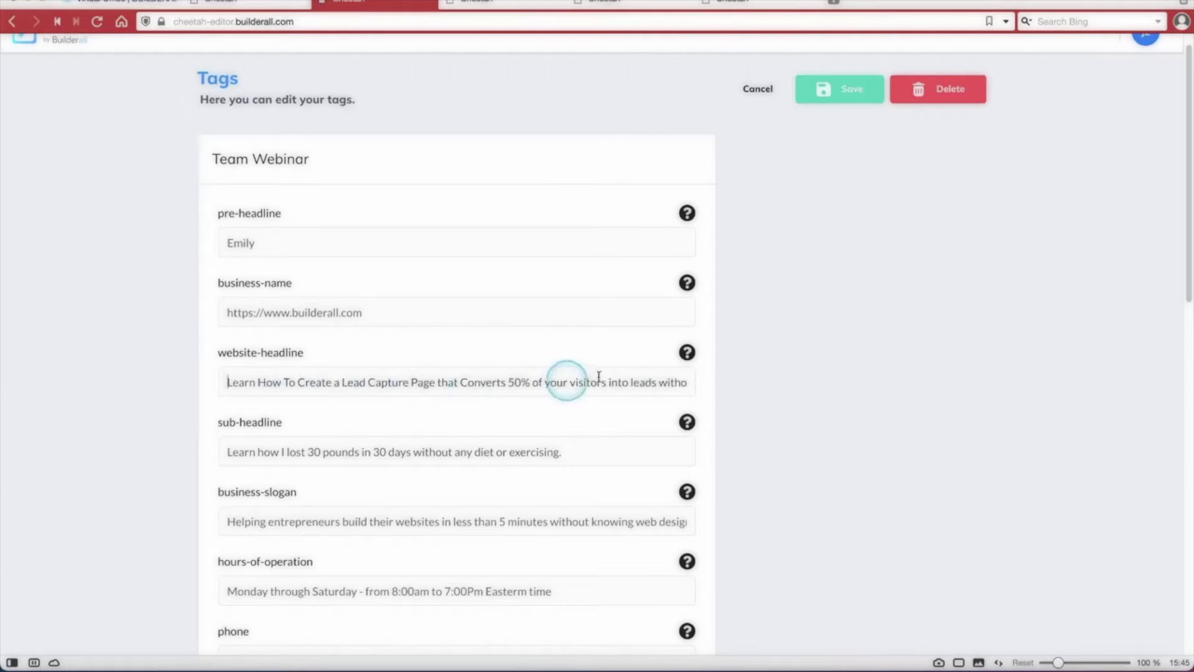
# Step: Save the edited tags of the Team Webinar group
pyautogui.click(822, 100)
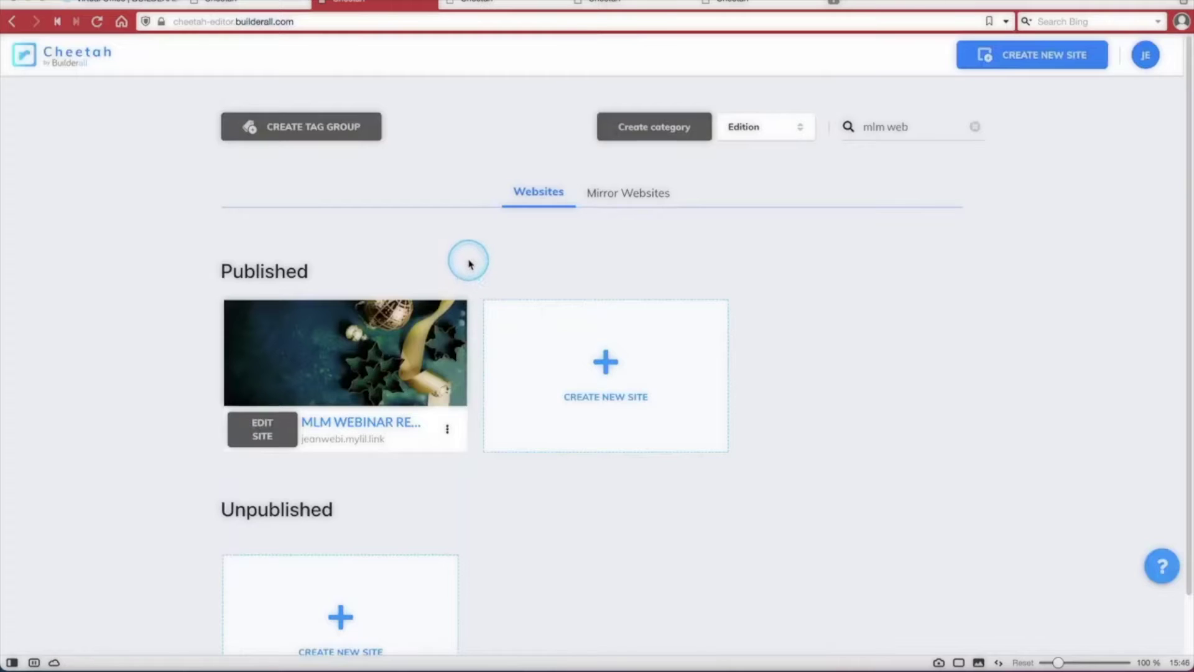
# Step: Copy the public link of the published MLM webinar replay site and close the link dialog
pyautogui.click(447, 433)
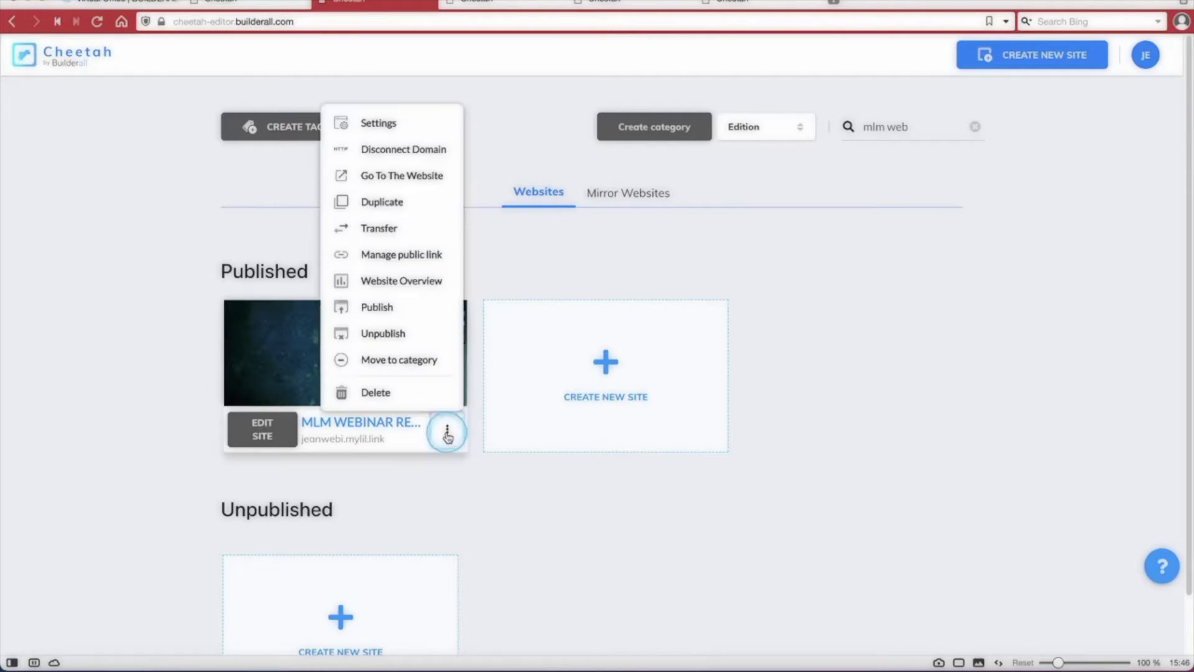
pyautogui.click(405, 256)
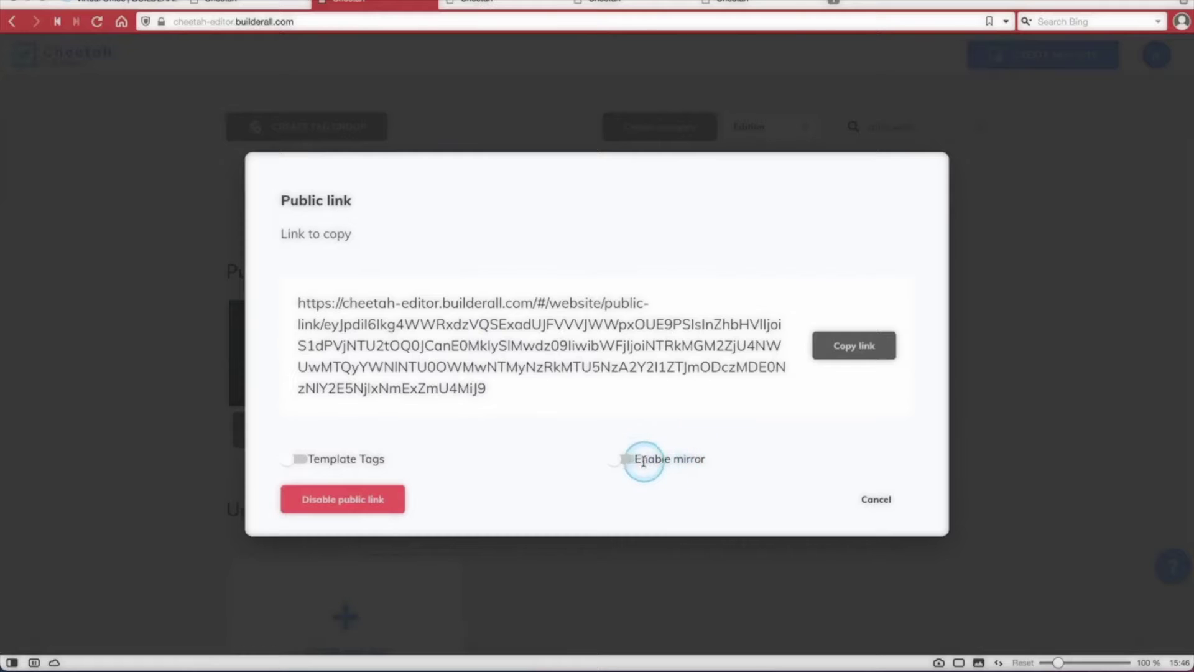
pyautogui.click(858, 349)
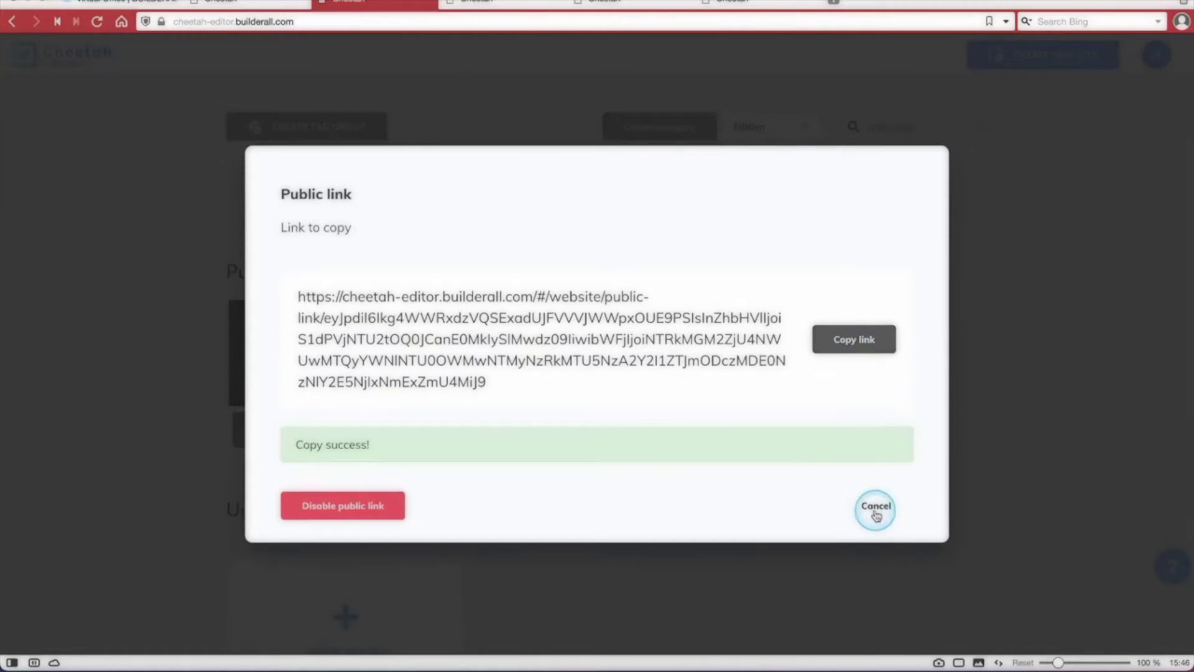
pyautogui.click(876, 513)
# Step: Open the copied public link in the browser to start the mirror connection
pyautogui.click(393, 21)
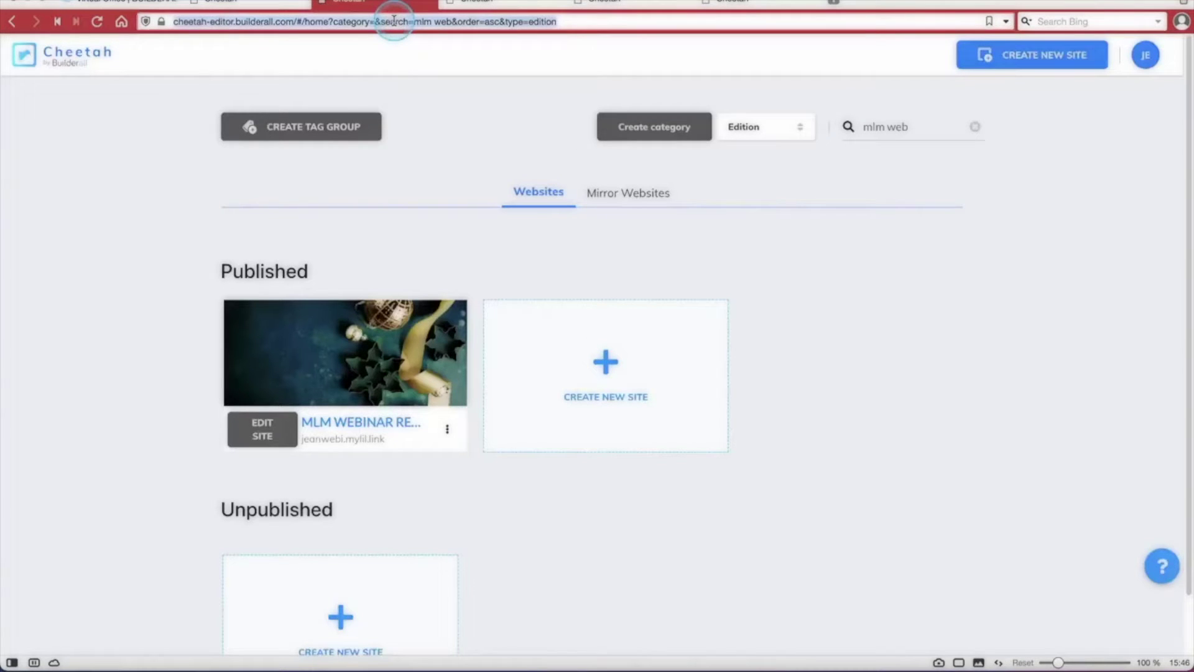
pyautogui.press('super+v')
pyautogui.press('Return')
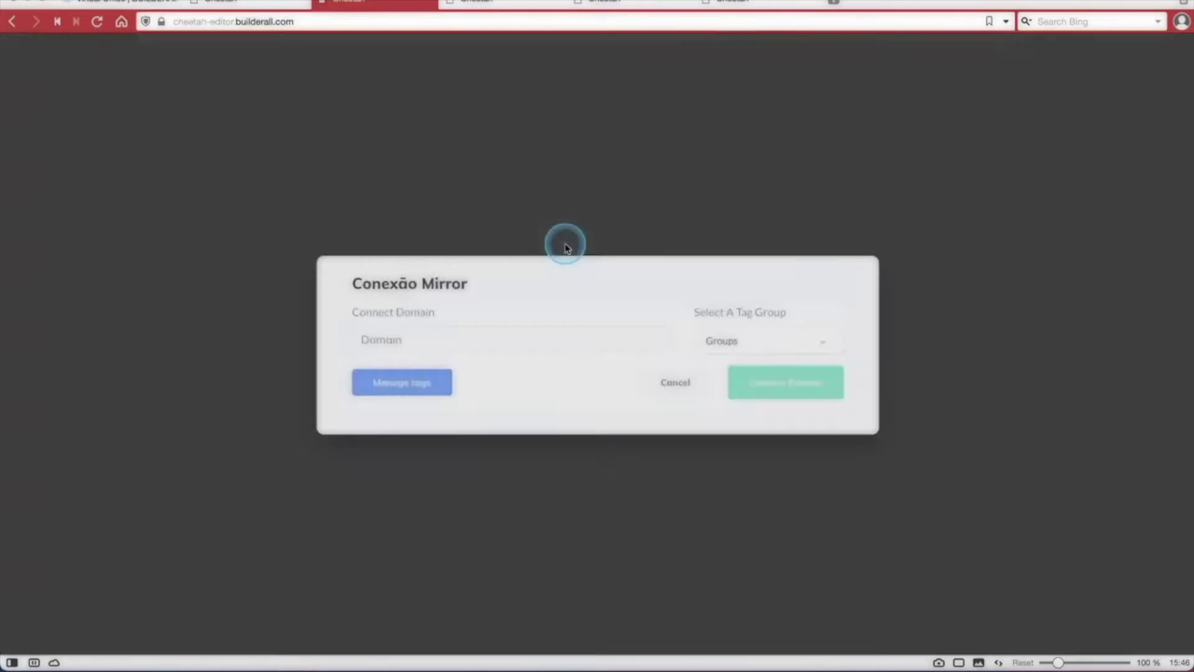
# Step: Connect the mirror site to the domain teamwb.mylil.link using the Team Webinar tag group
pyautogui.click(467, 341)
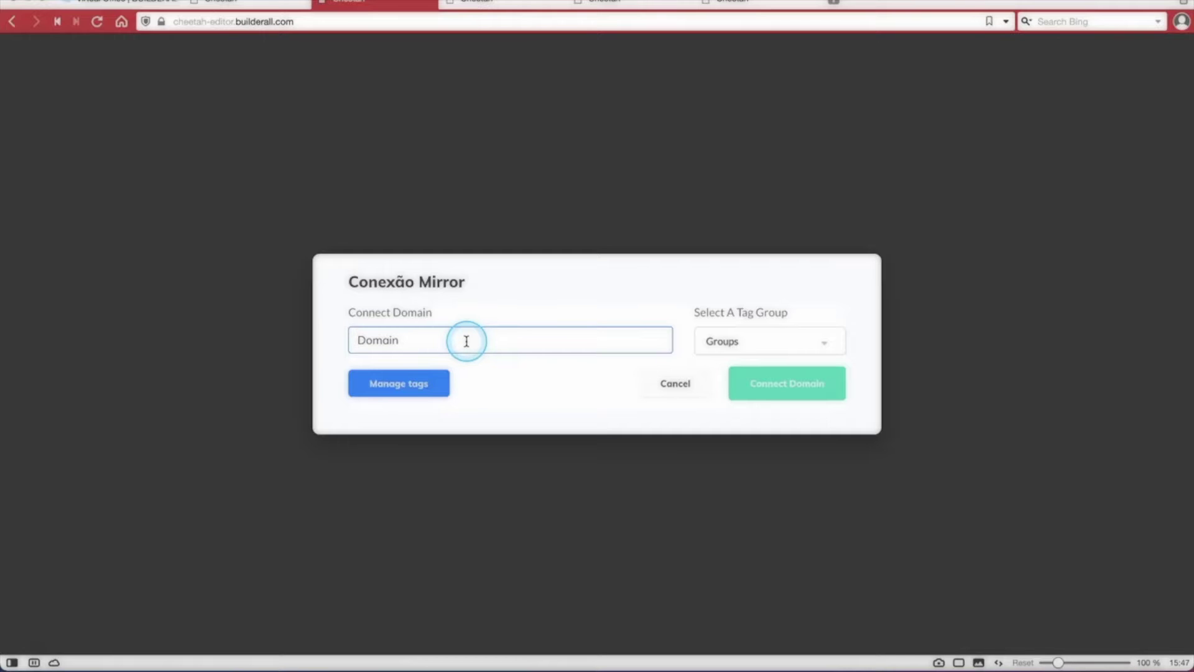
pyautogui.hotkey('ctrl', 'v')
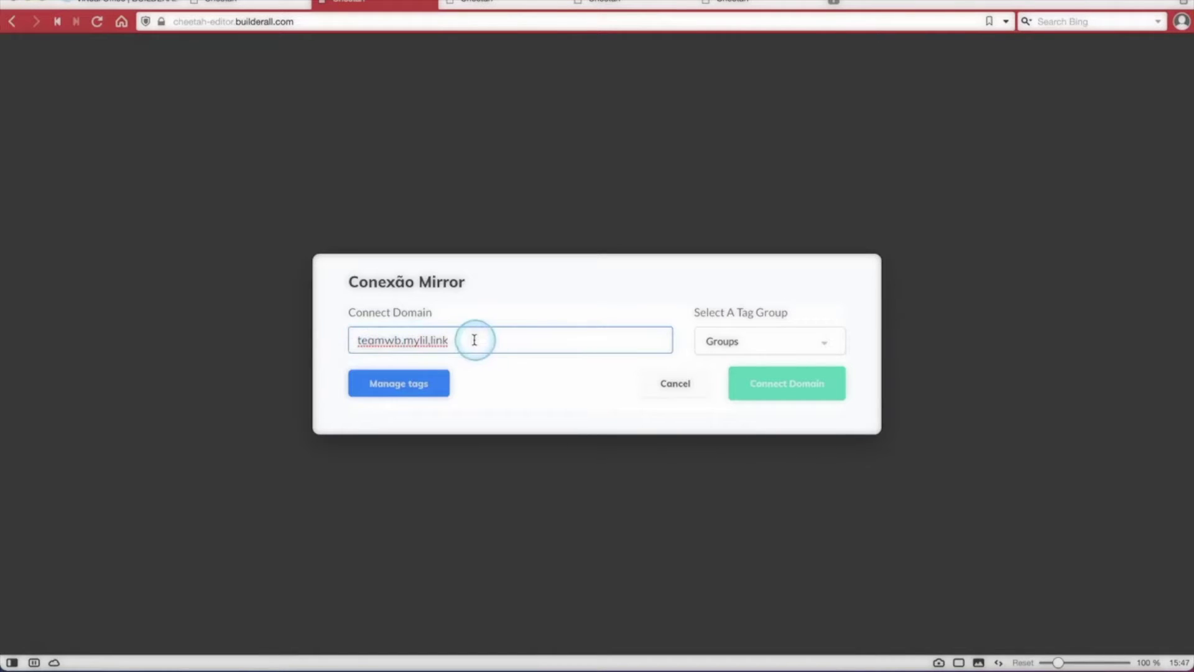
pyautogui.click(737, 343)
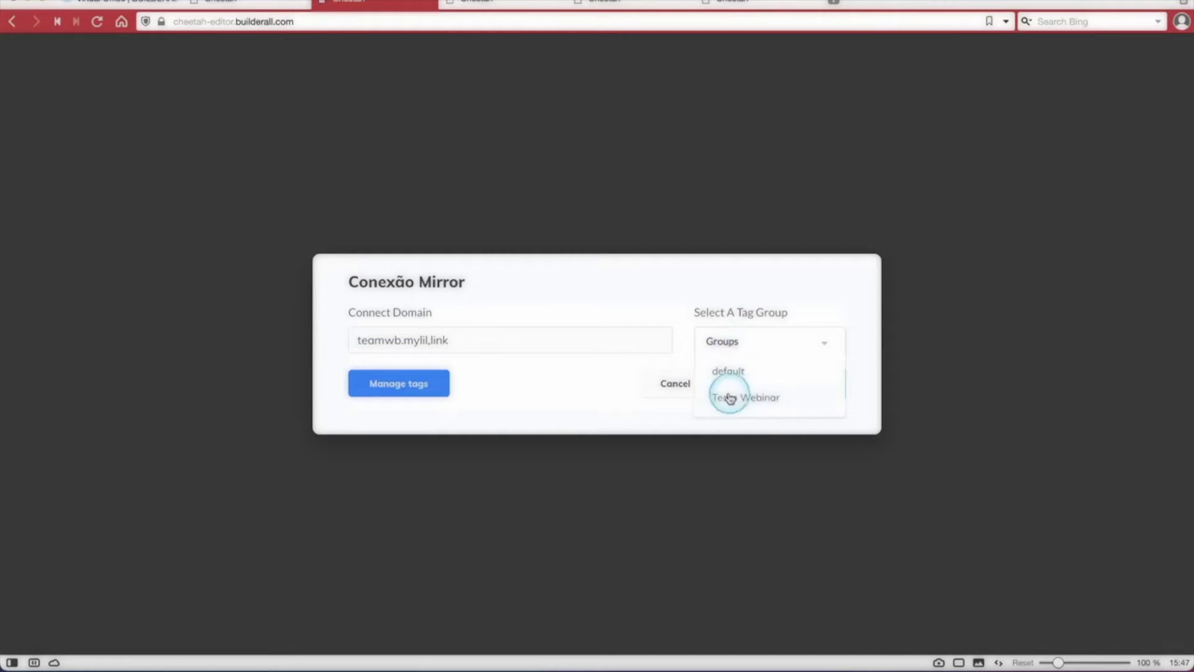
pyautogui.click(767, 399)
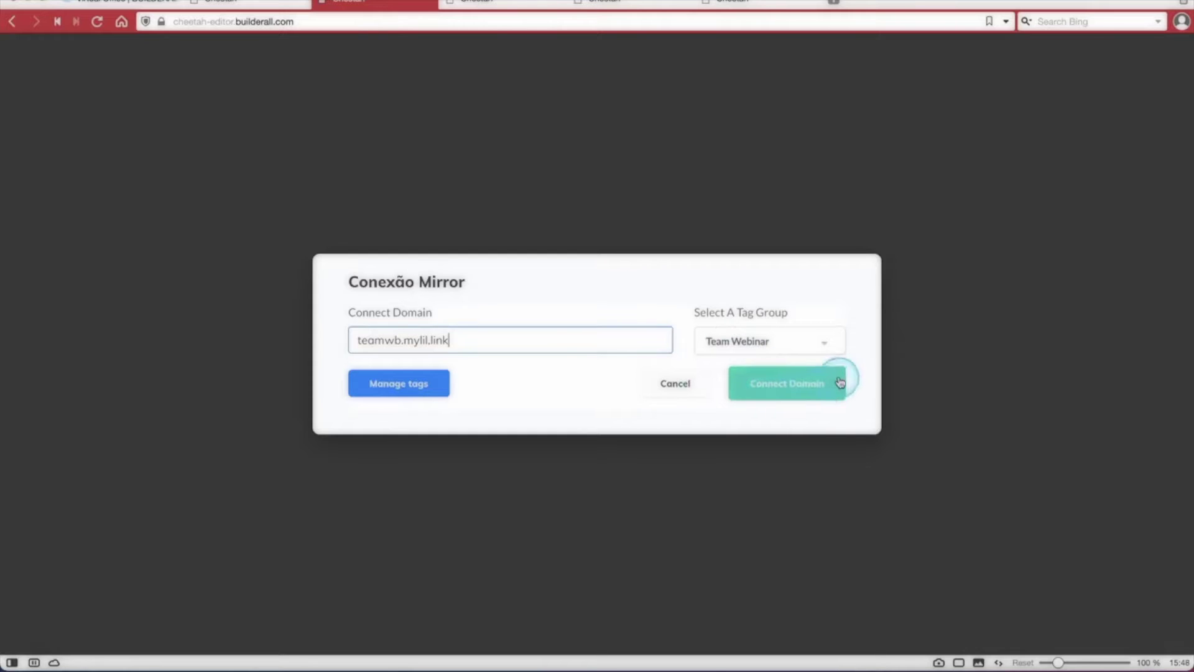
pyautogui.click(800, 386)
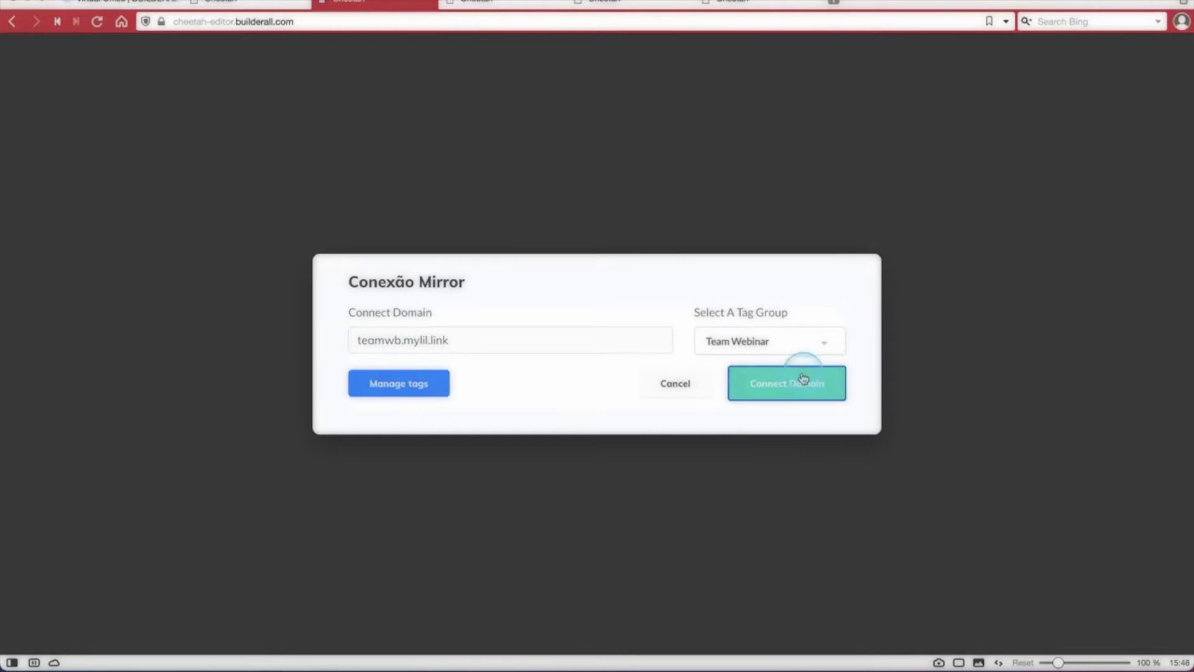
pyautogui.click(799, 384)
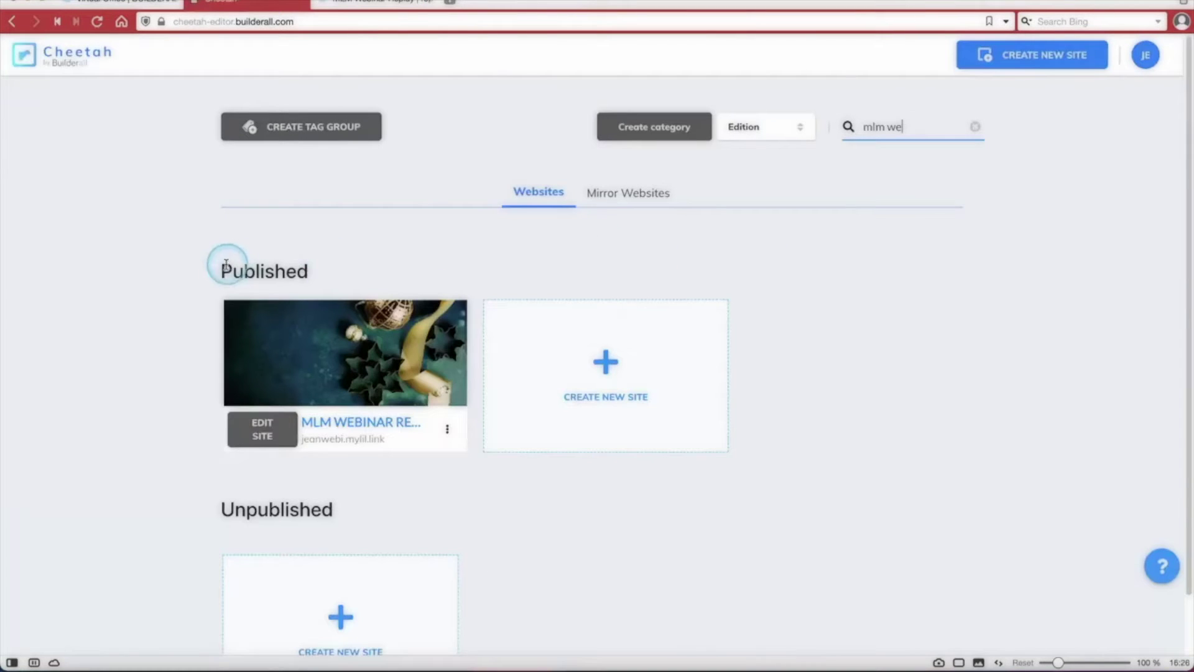
# Step: Go to the mirror websites and disconnect the domain of the first of the two MLM webinar replay mirrors
pyautogui.click(638, 197)
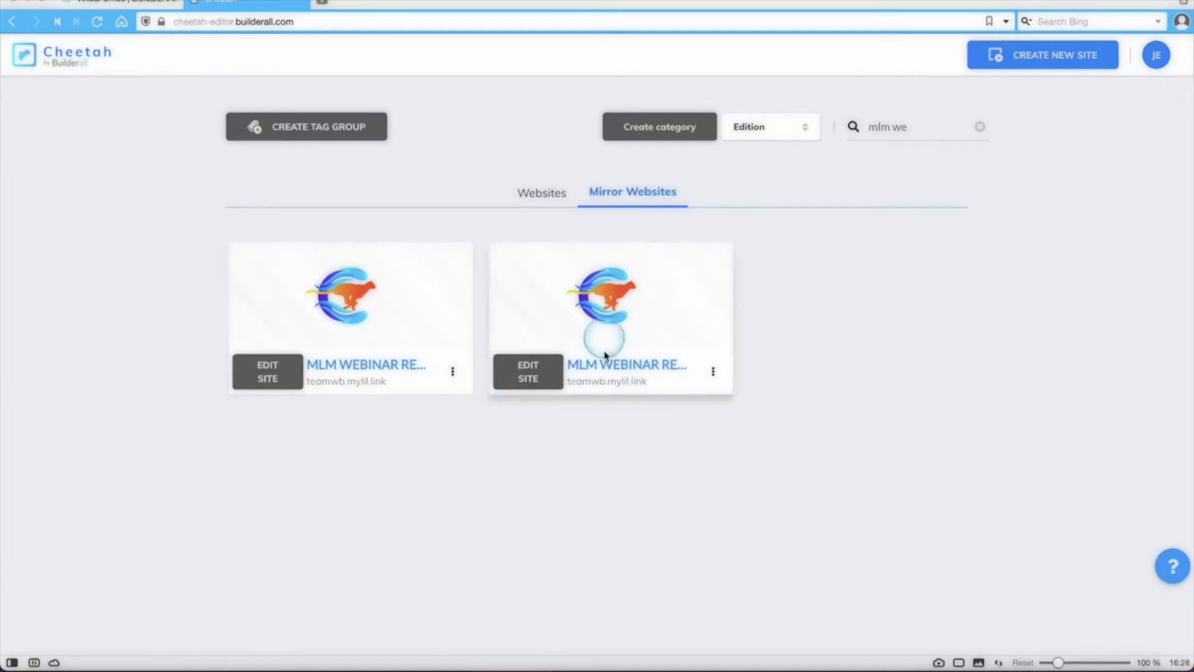
pyautogui.click(453, 373)
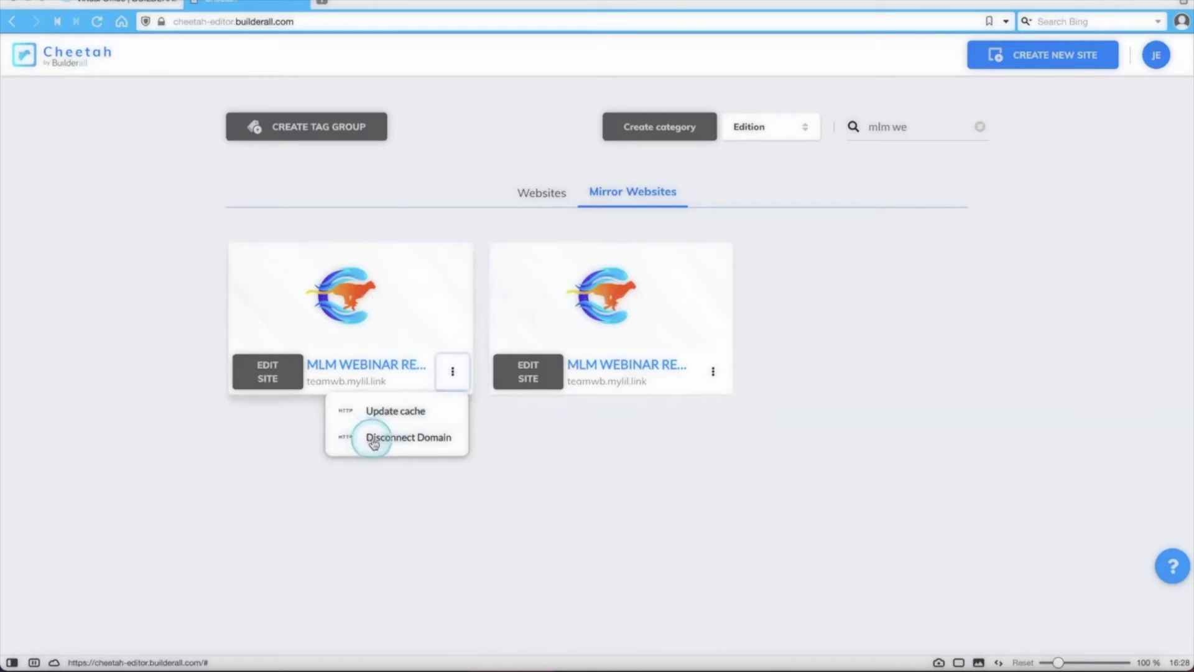
pyautogui.click(398, 439)
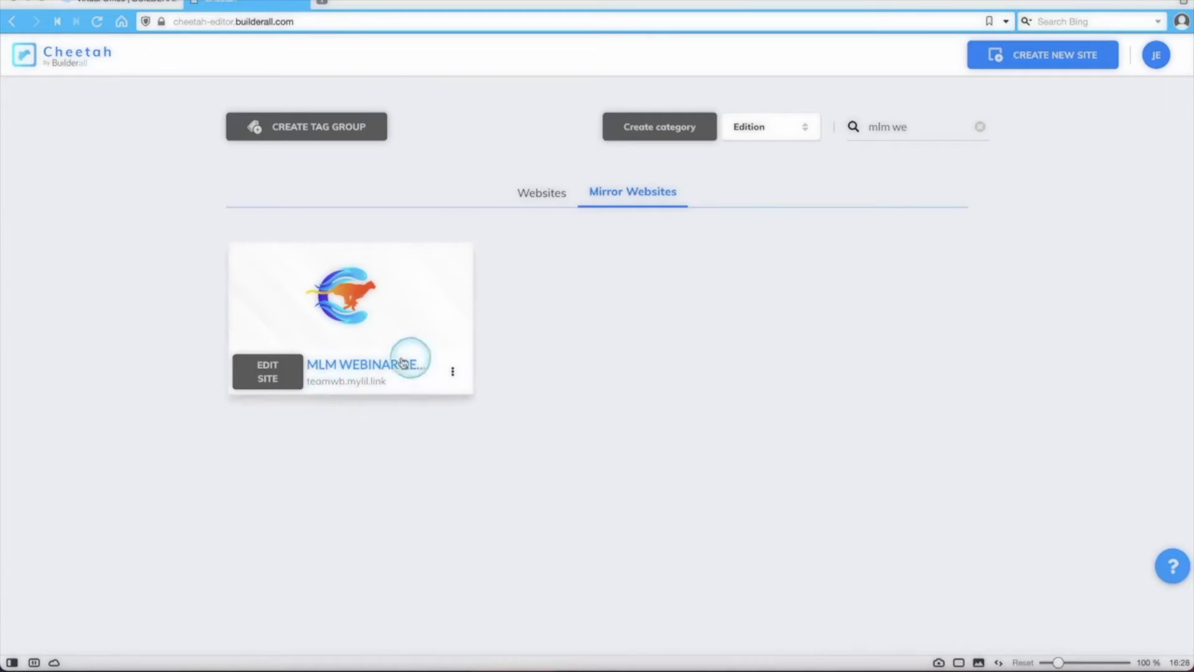
# Step: Open the remaining mirror site, check the inviter's name in the headline and follow the GET STARTED button's link
pyautogui.click(352, 370)
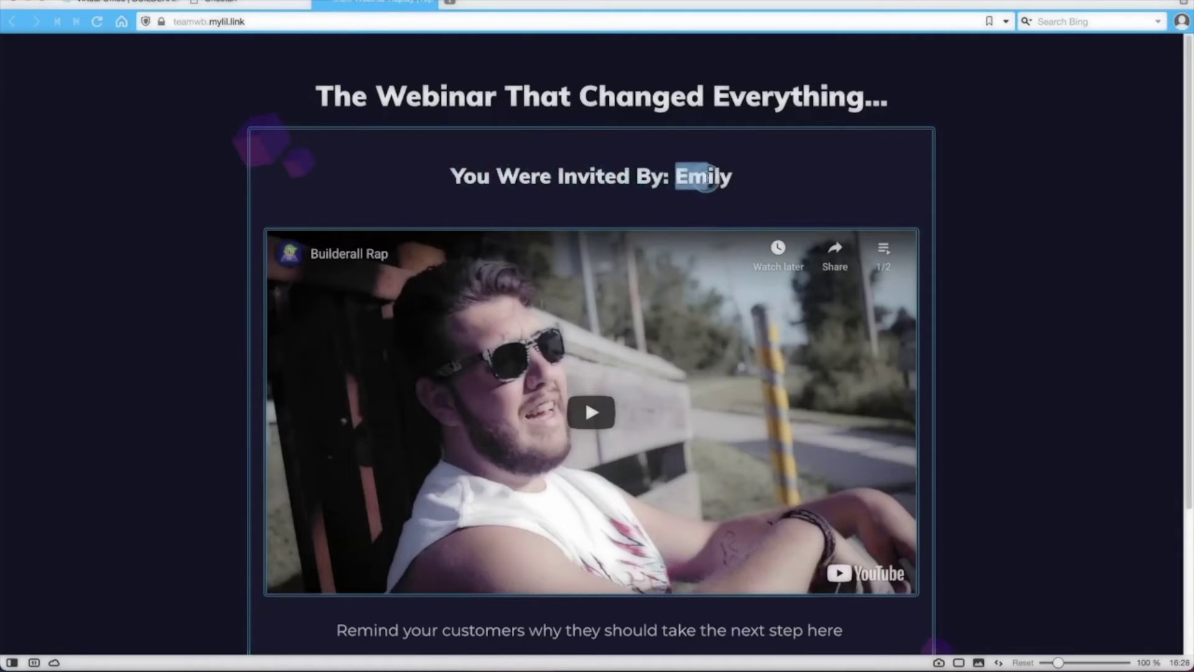
pyautogui.click(742, 181)
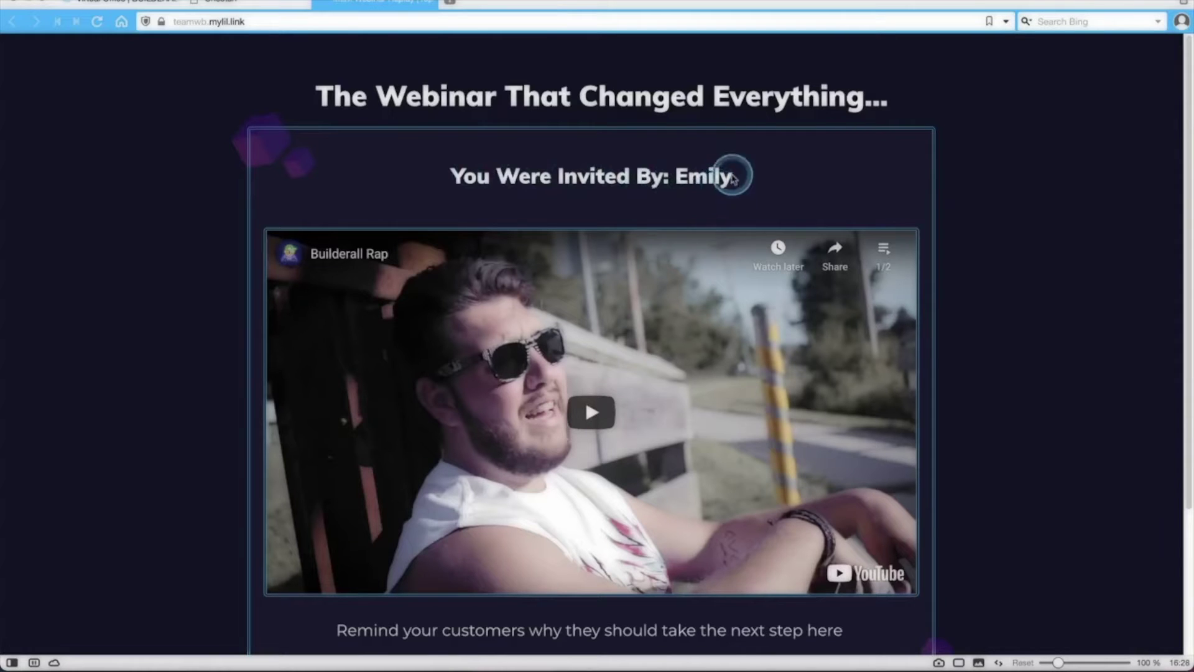
pyautogui.scroll(-3, 715, 191)
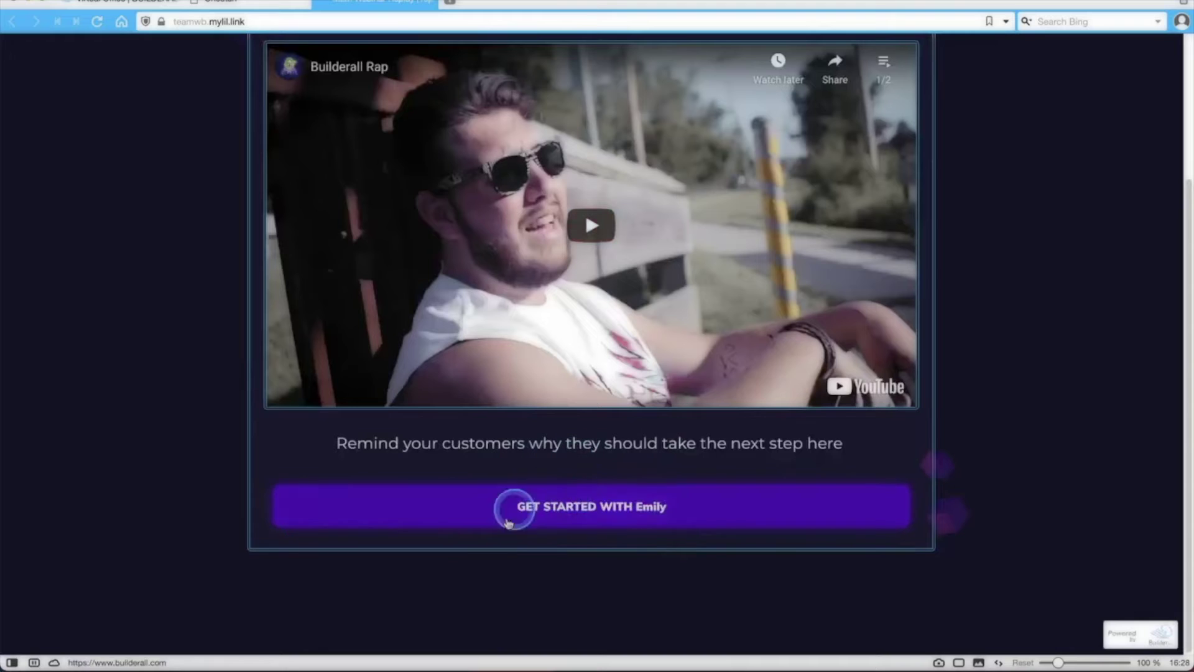
pyautogui.click(599, 503)
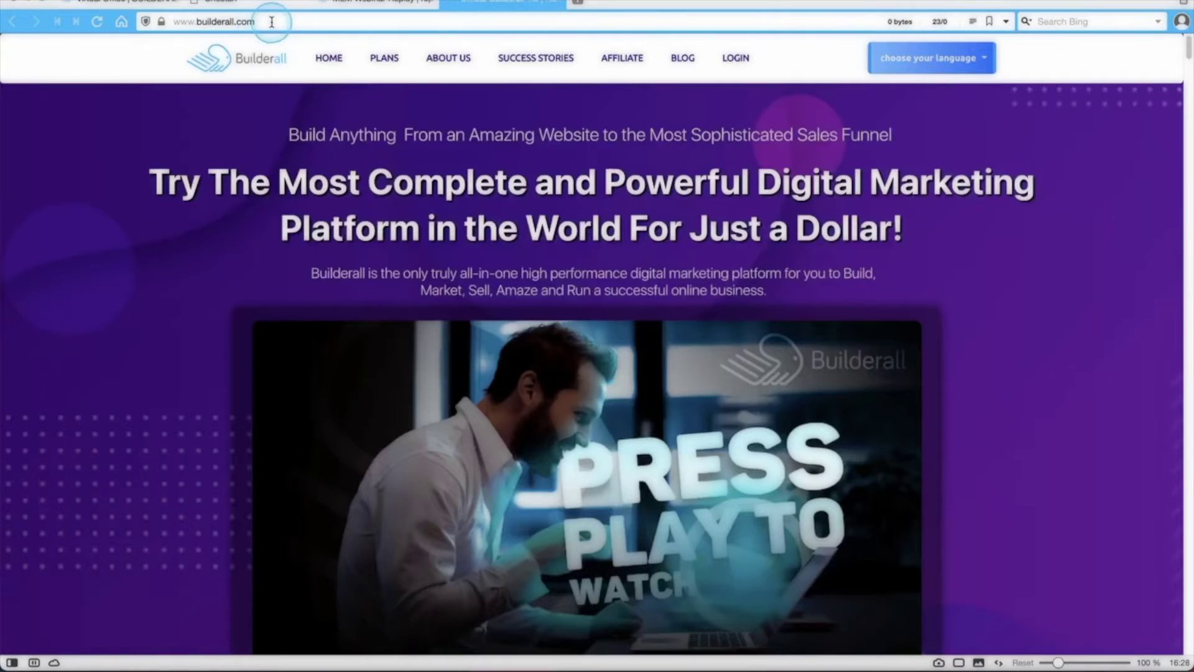
# Step: Return to the mirrored webinar page and examine the personalised name in the invitation line and on the GET STARTED button
pyautogui.click(377, 2)
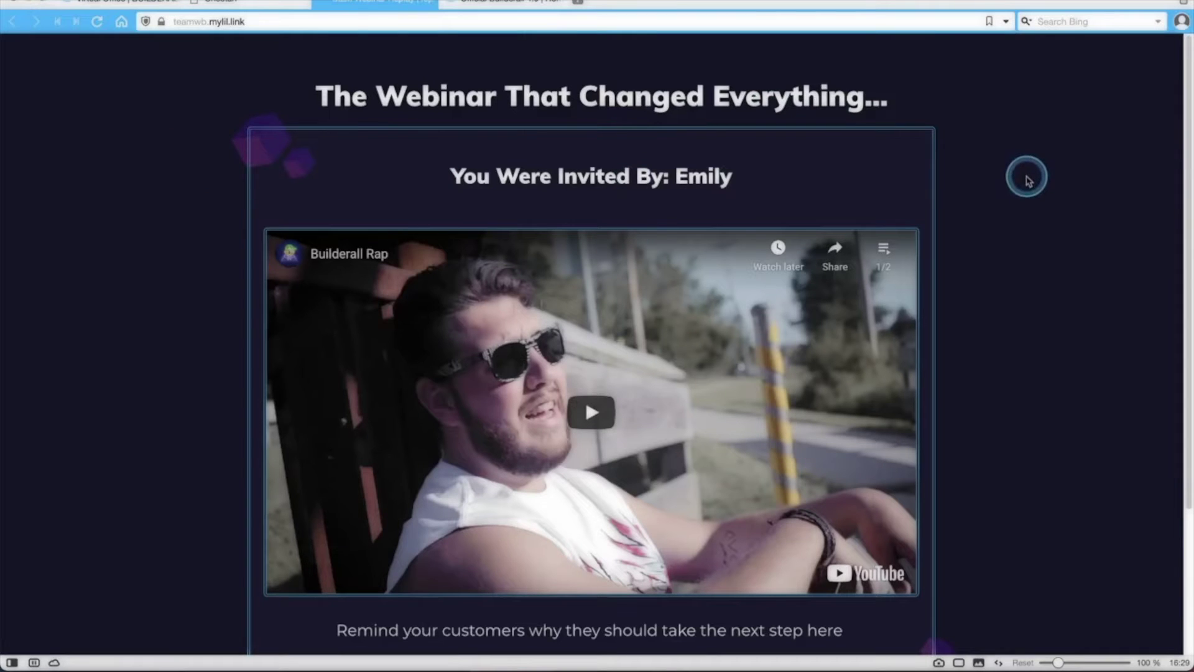
pyautogui.scroll(-3, 1026, 180)
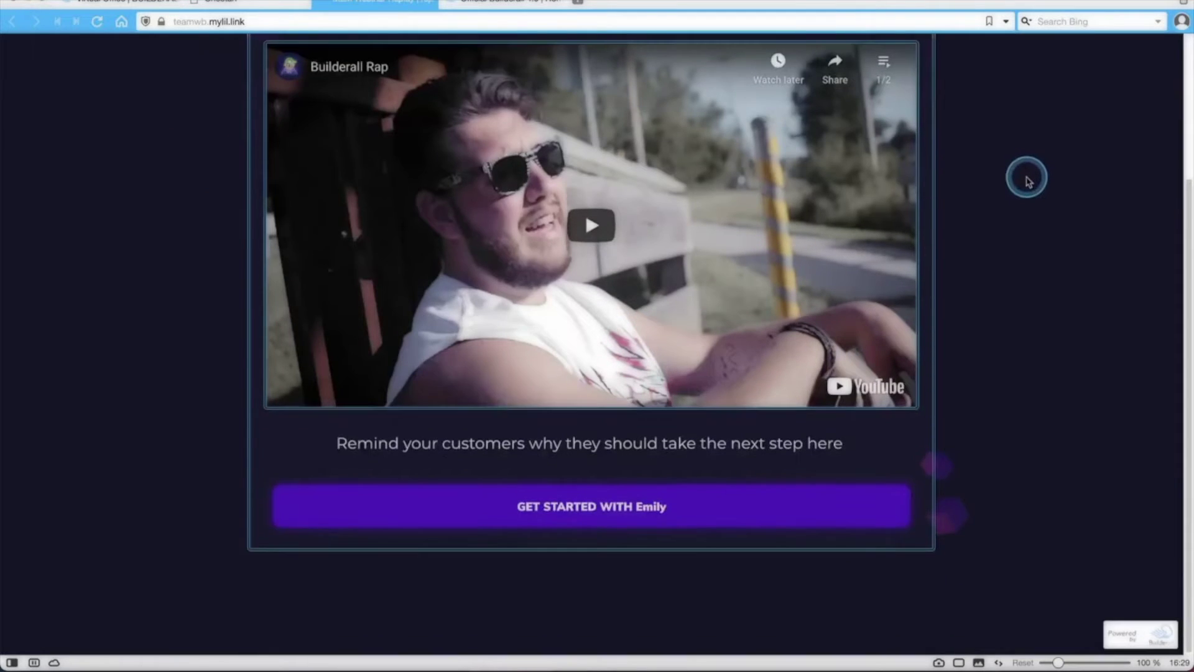
pyautogui.scroll(3, 1026, 179)
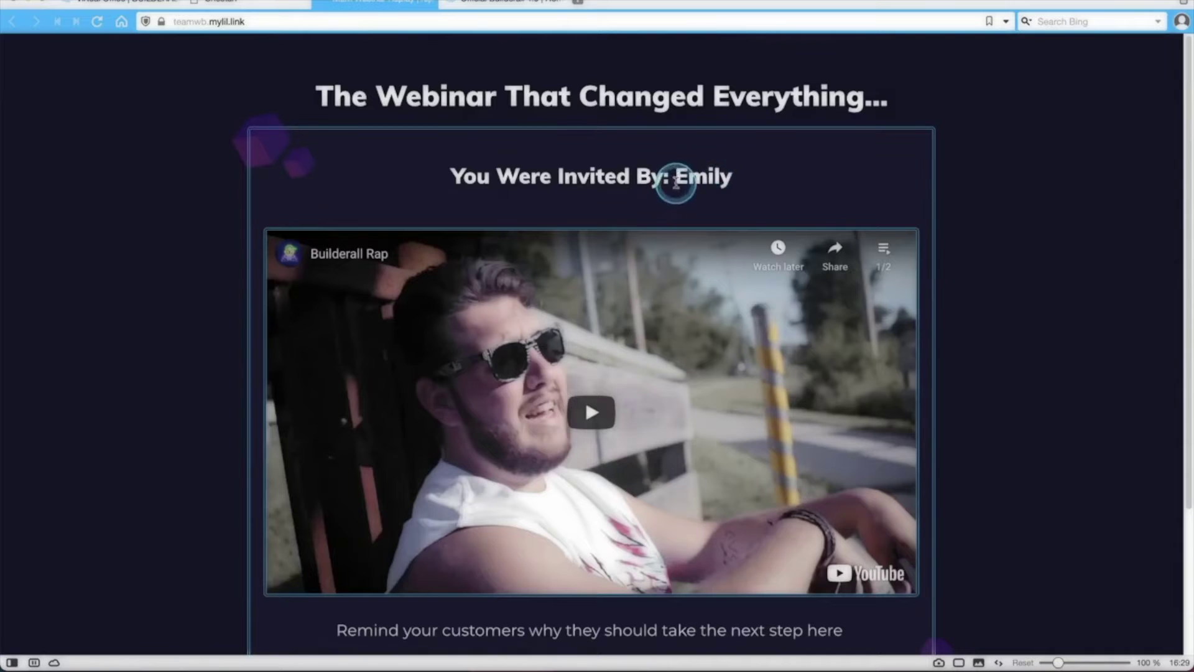
pyautogui.moveTo(677, 181); pyautogui.dragTo(726, 176)
pyautogui.scroll(-2, 747, 193)
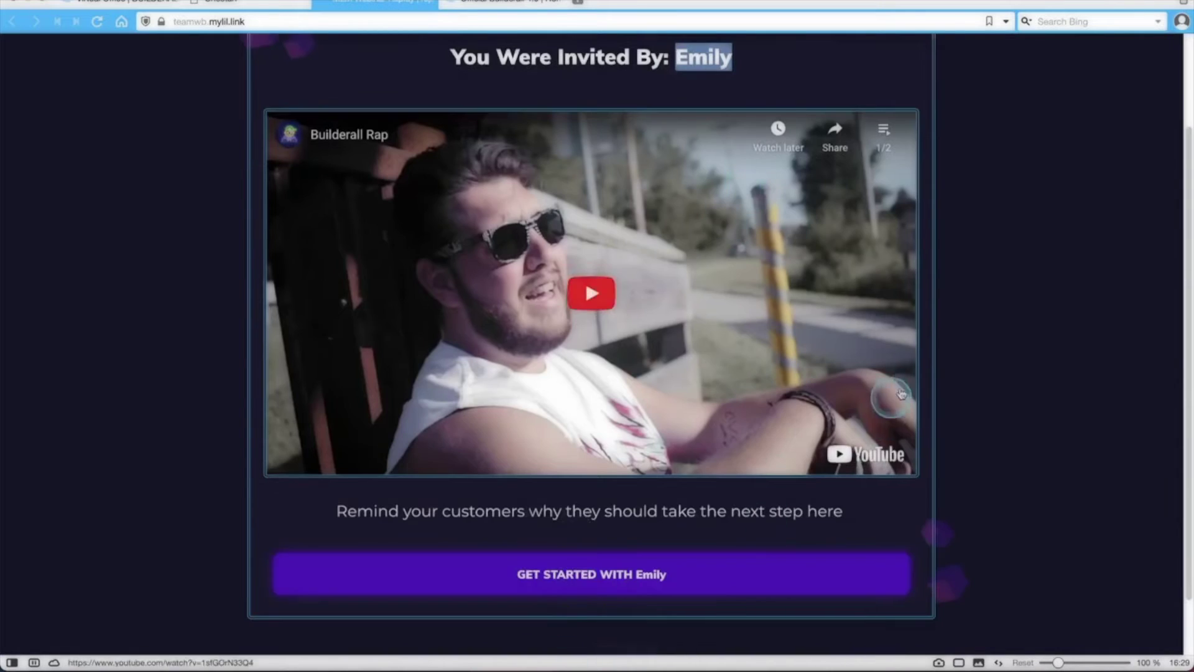
# Step: Go back to the mirror websites in Cheetah and update the cache of the webinar replay mirror on teamwb.mylil.link
pyautogui.scroll(2, 746, 187)
pyautogui.click(740, 185)
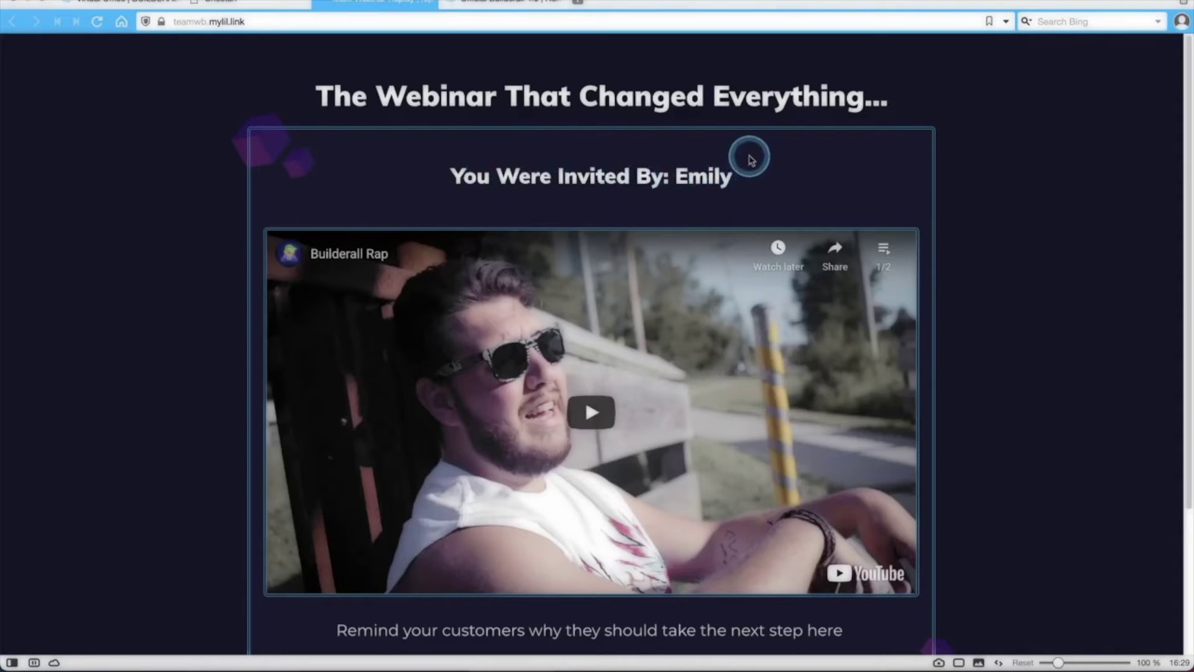
pyautogui.click(264, 4)
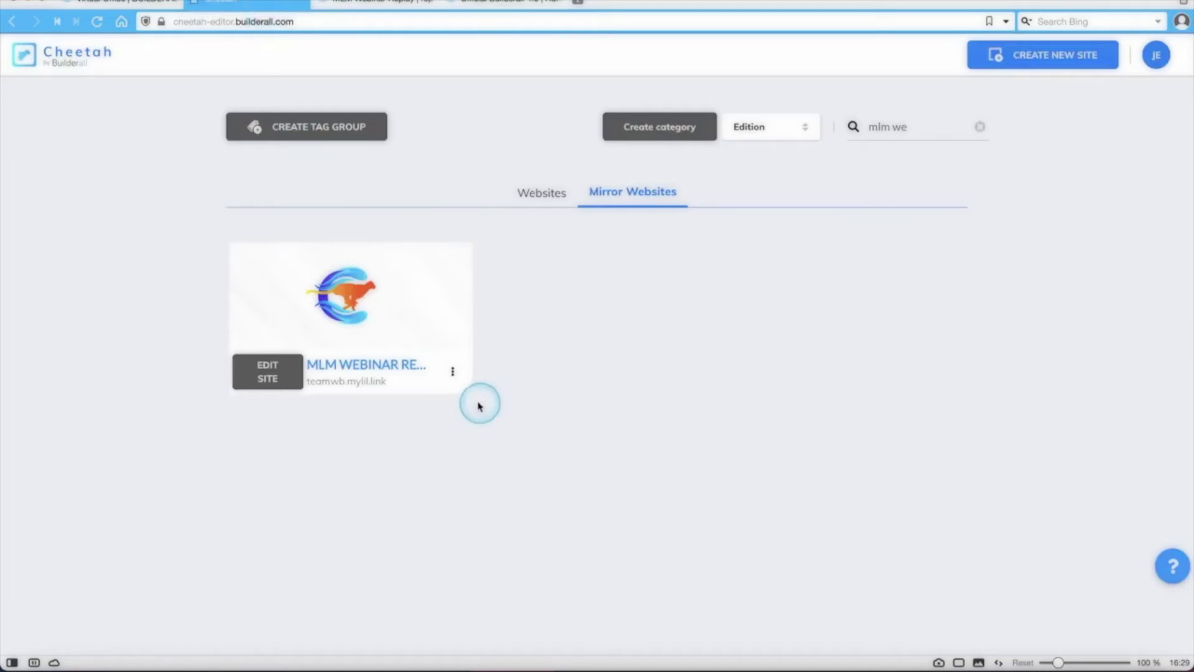
pyautogui.click(453, 372)
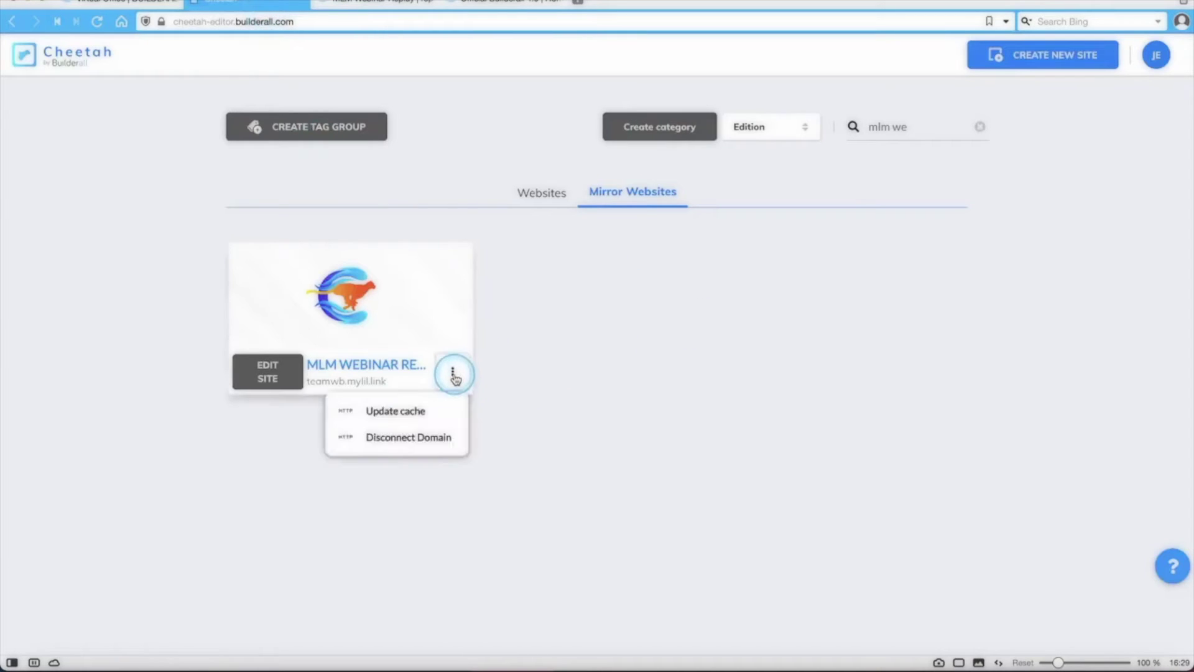
pyautogui.click(406, 415)
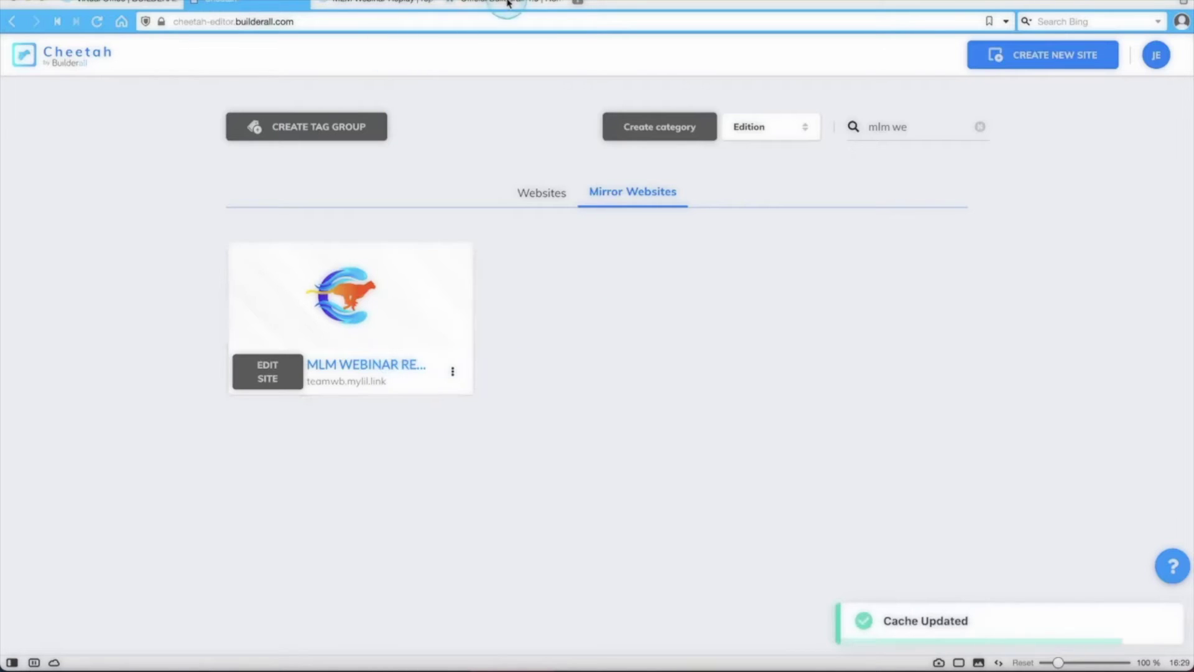
# Step: Return to the mirrored webinar page and check the inviter's name in the invitation line and on the GET STARTED button
pyautogui.click(371, 7)
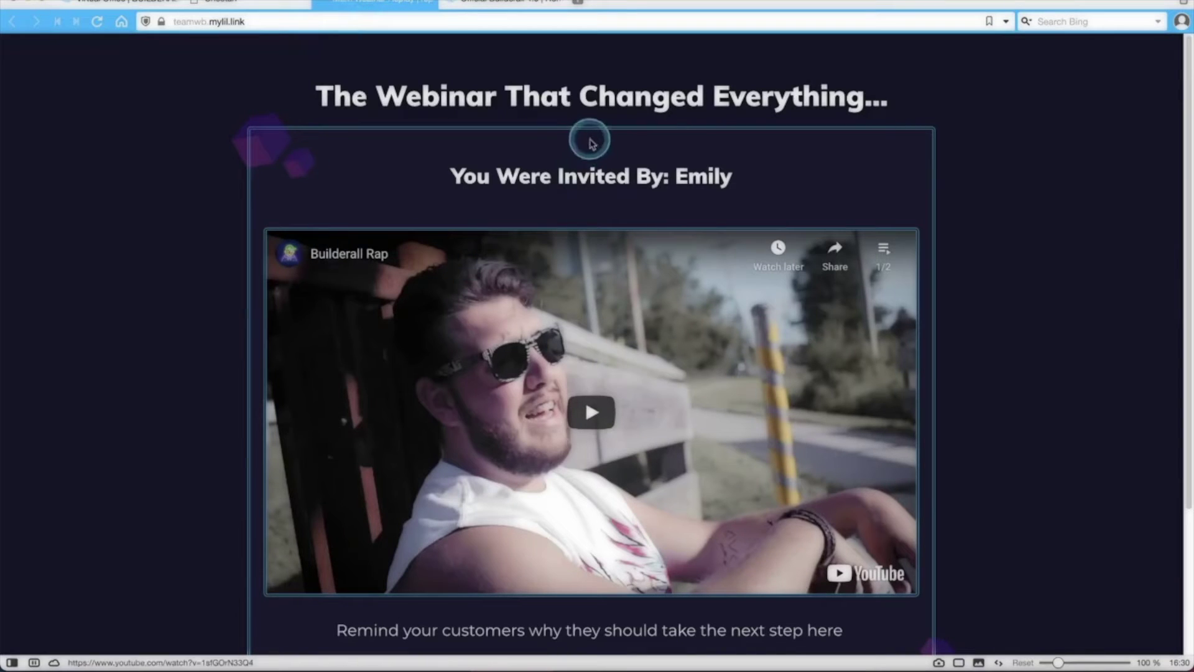
pyautogui.scroll(-3, 600, 186)
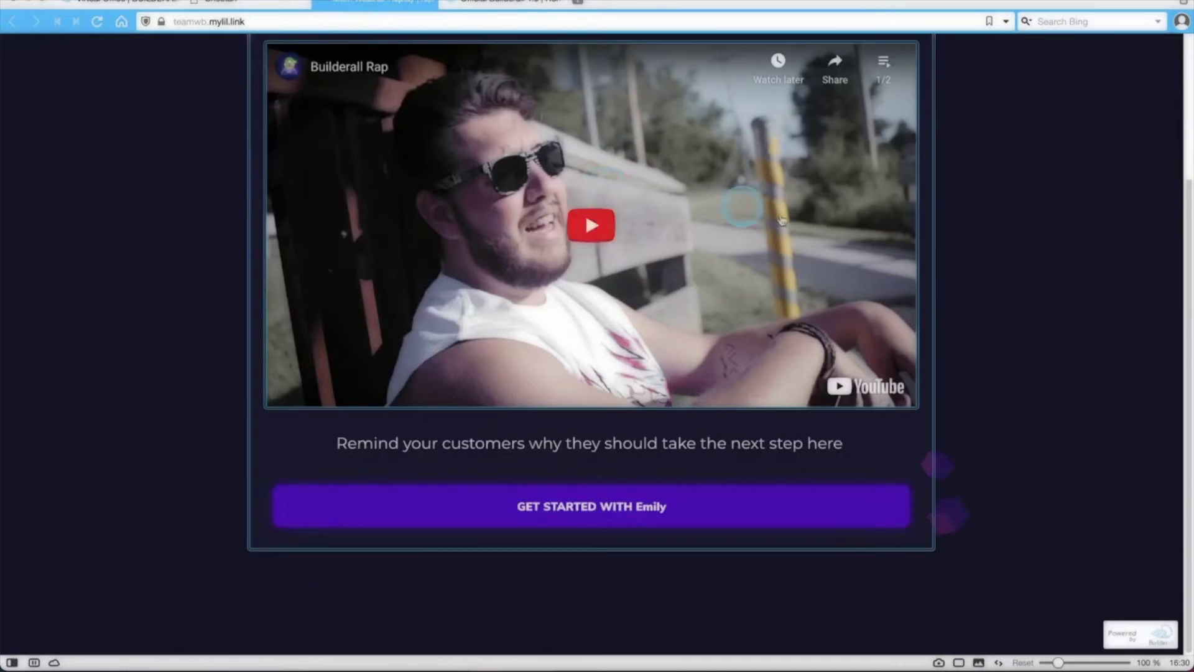
pyautogui.scroll(3, 752, 183)
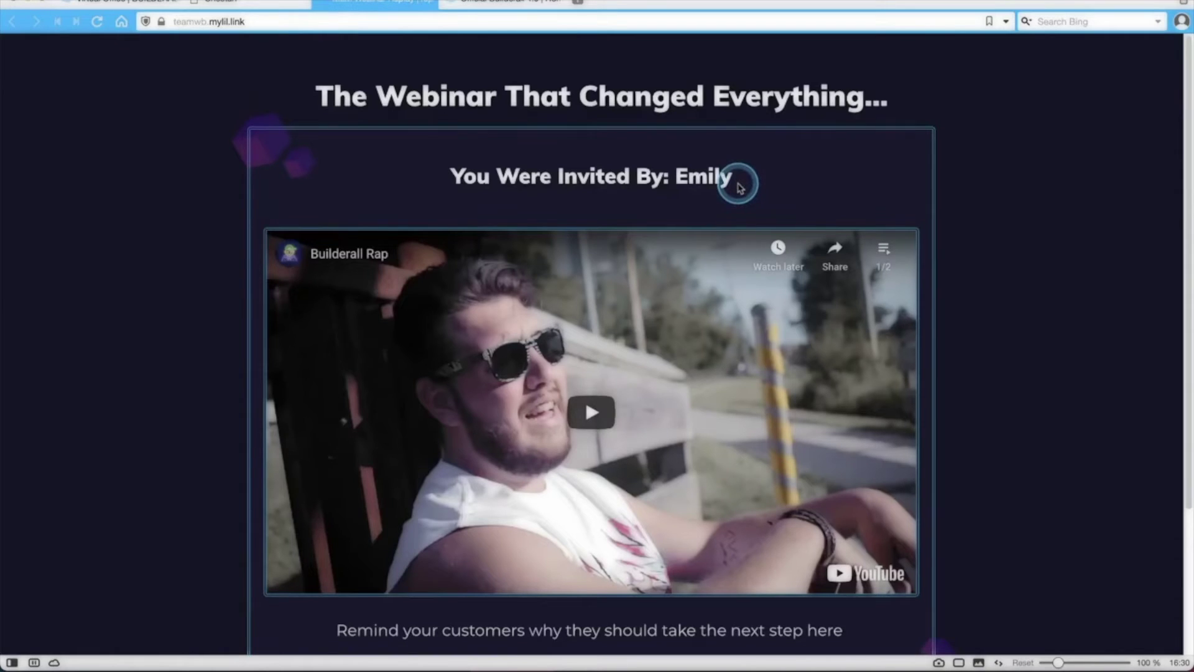